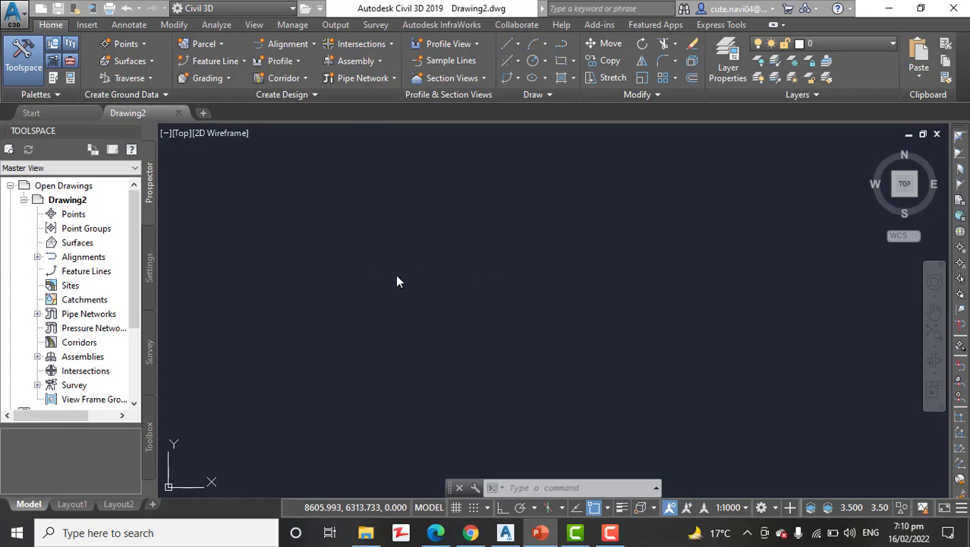
# Open the drawing Alignment Creation Tools.dwg from drive D
pyautogui.click(13, 22)
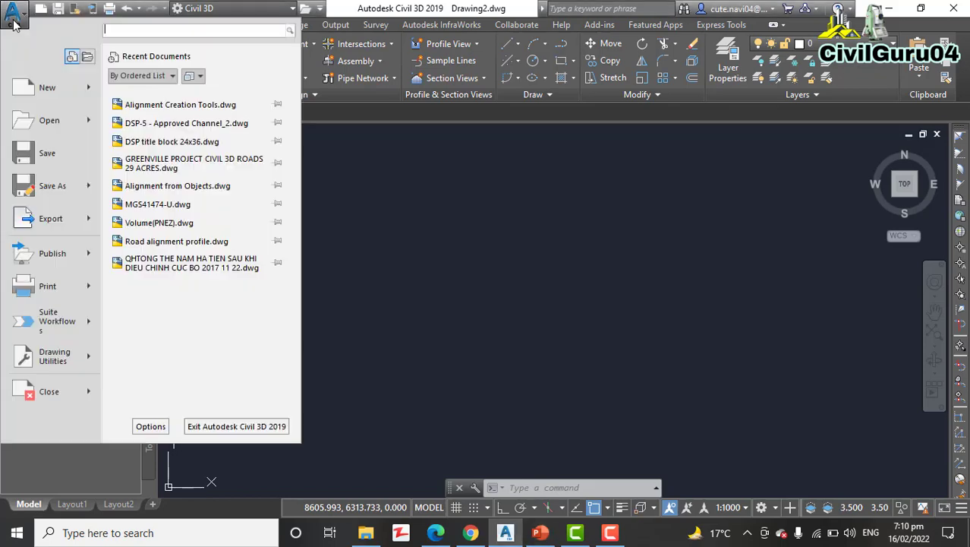
pyautogui.click(49, 124)
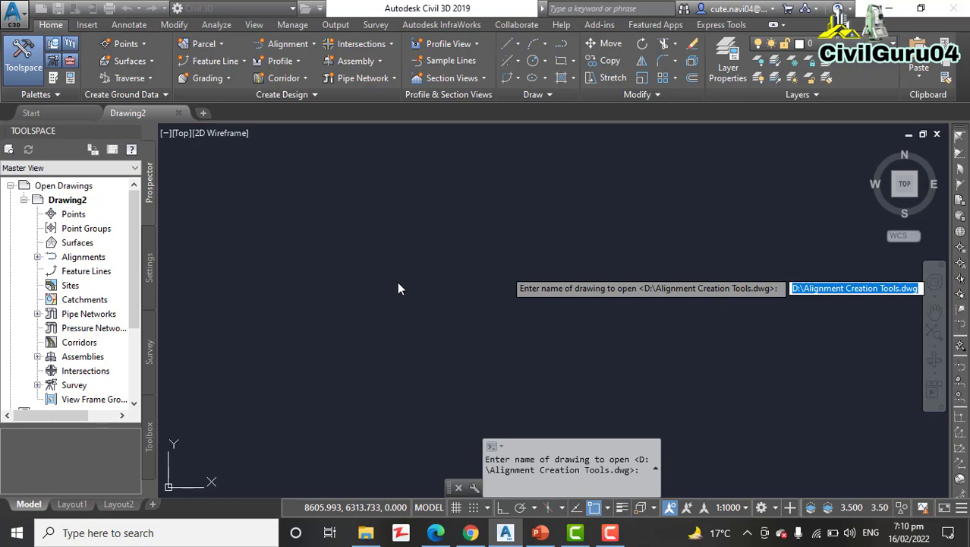
pyautogui.write('~')
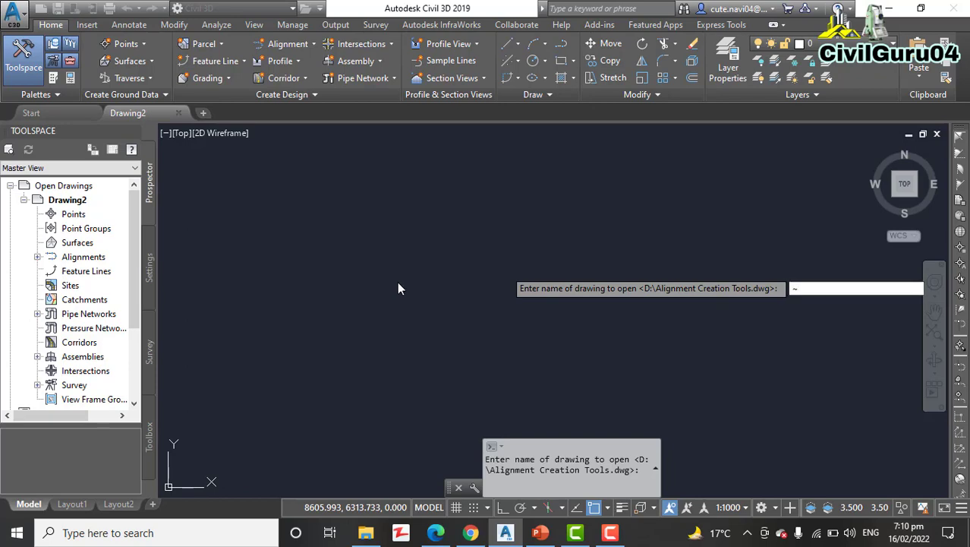
pyautogui.press('Return')
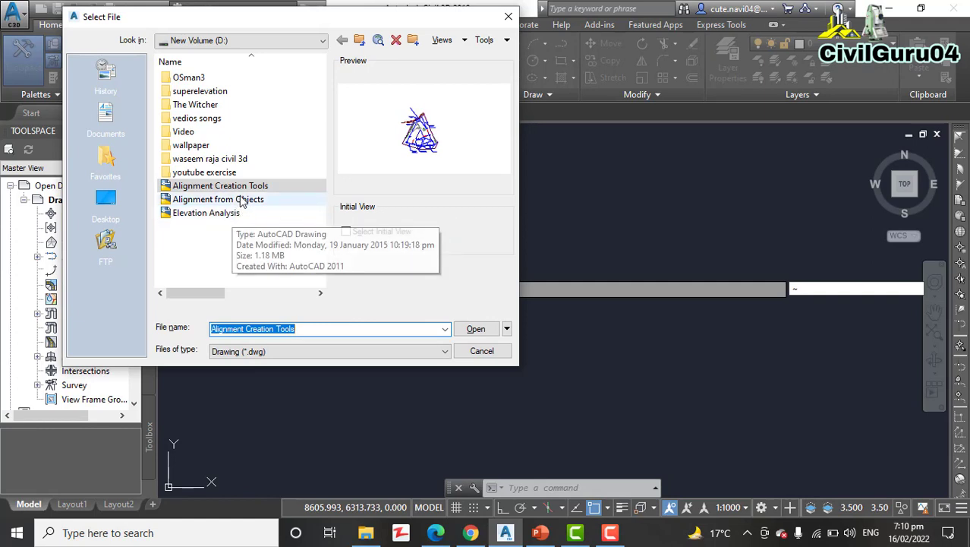
pyautogui.click(475, 330)
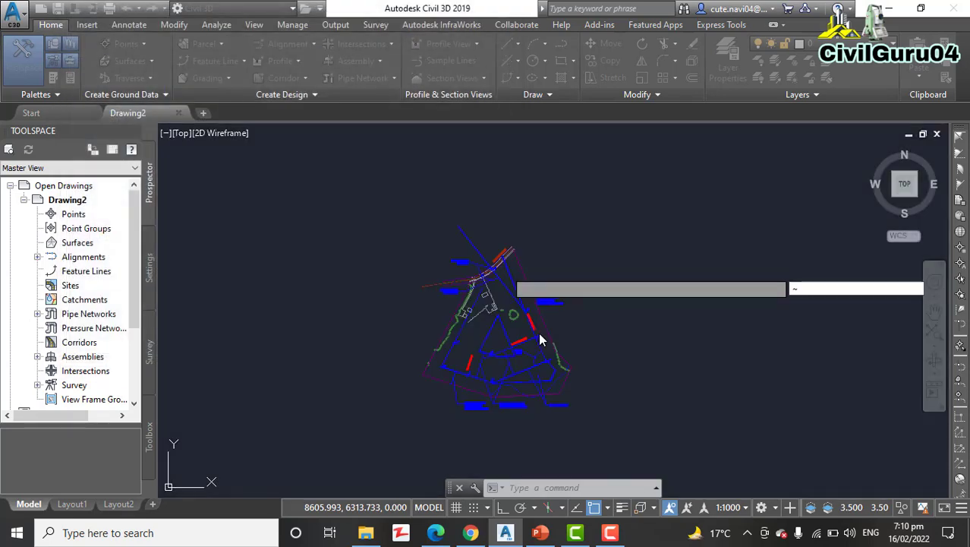
pyautogui.click(594, 162)
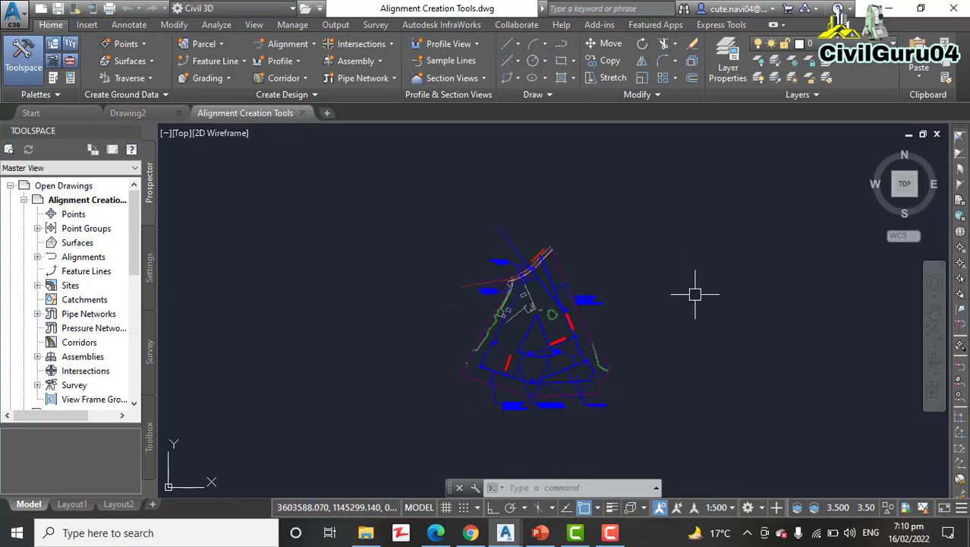
# Examine the site's road layout sketch and its design notes around Emerson Road, Jordan Court and the property line
pyautogui.moveTo(676, 256); pyautogui.dragTo(668, 212, button='middle')
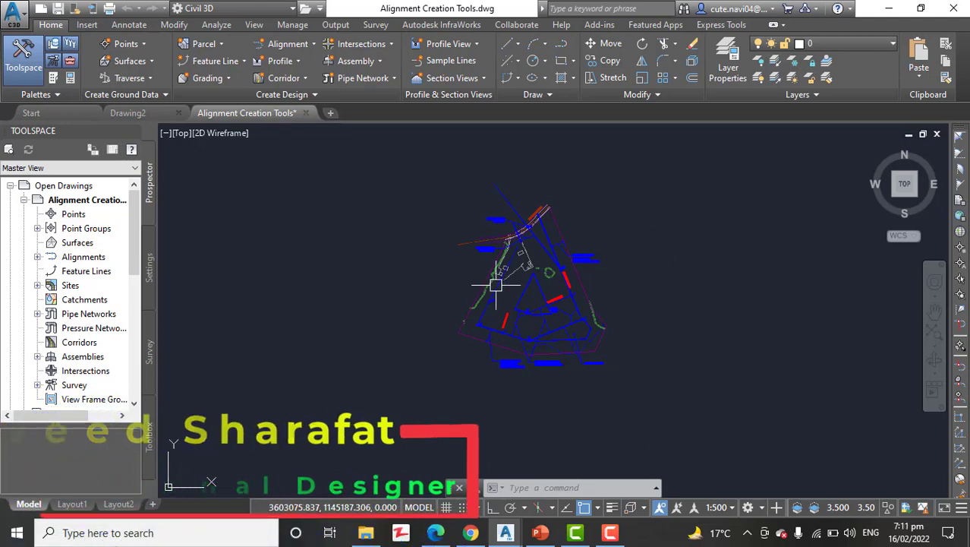
pyautogui.scroll(2, 579, 260)
pyautogui.scroll(3, 576, 266)
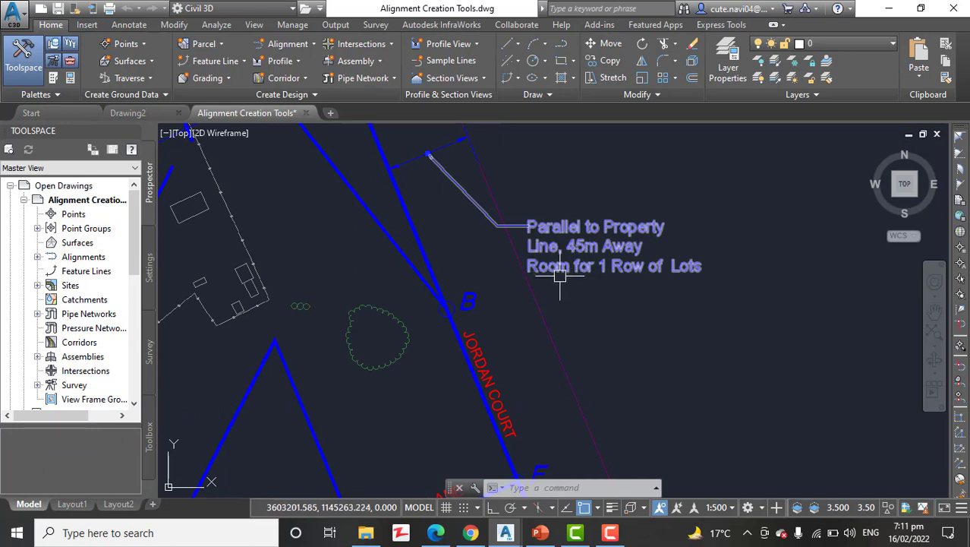
pyautogui.scroll(-1, 561, 273)
pyautogui.scroll(-2, 580, 296)
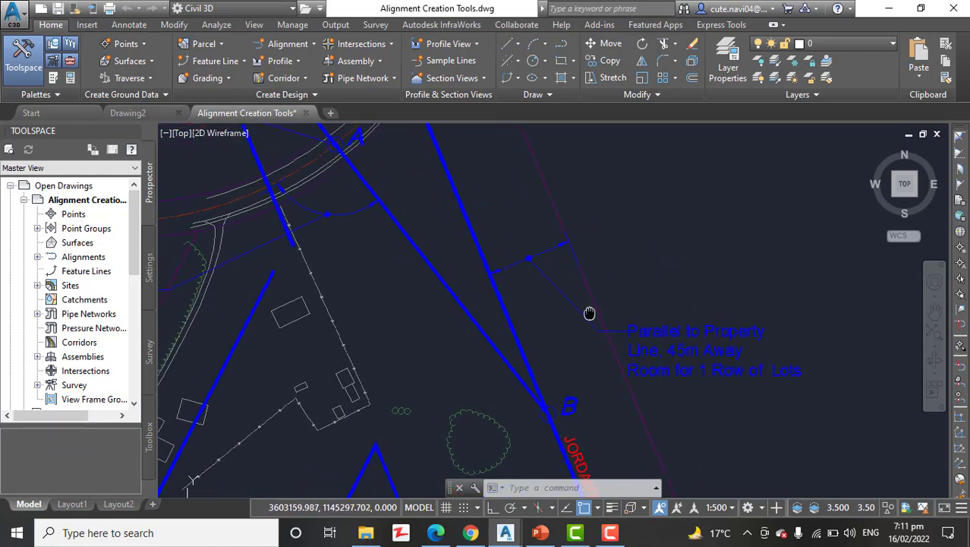
pyautogui.scroll(-2, 554, 303)
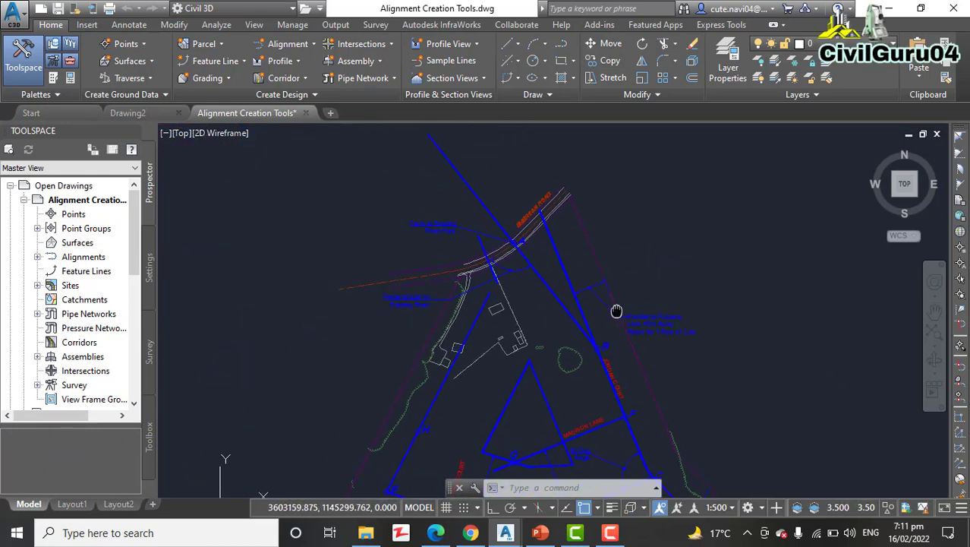
pyautogui.scroll(5, 507, 302)
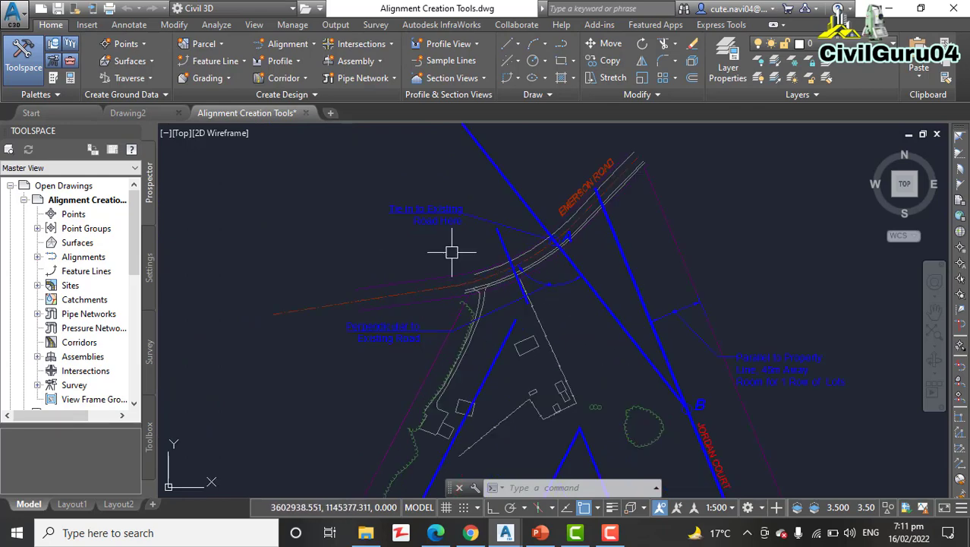
pyautogui.moveTo(493, 265); pyautogui.dragTo(520, 278, button='middle')
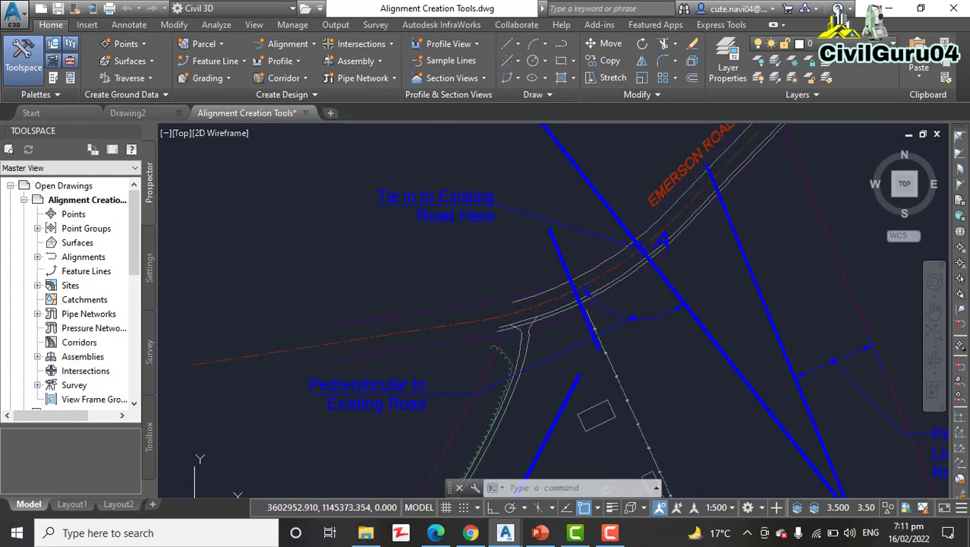
pyautogui.moveTo(433, 304); pyautogui.dragTo(435, 176, button='middle')
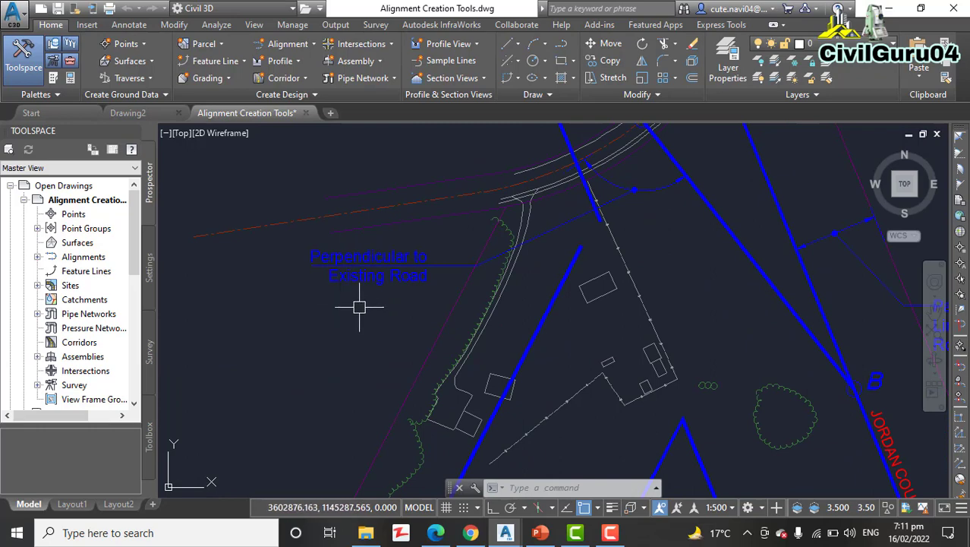
pyautogui.scroll(-4, 669, 221)
pyautogui.moveTo(617, 253); pyautogui.dragTo(387, 327, button='middle')
pyautogui.scroll(4, 525, 326)
pyautogui.scroll(-5, 799, 254)
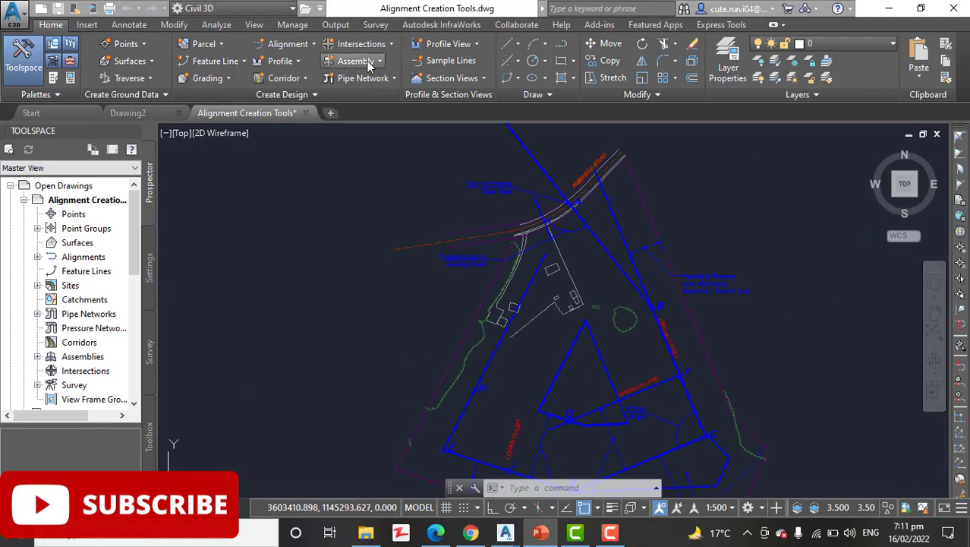
# Create a new centerline alignment by layout named "jordan court", keeping the default style and label set
pyautogui.click(298, 44)
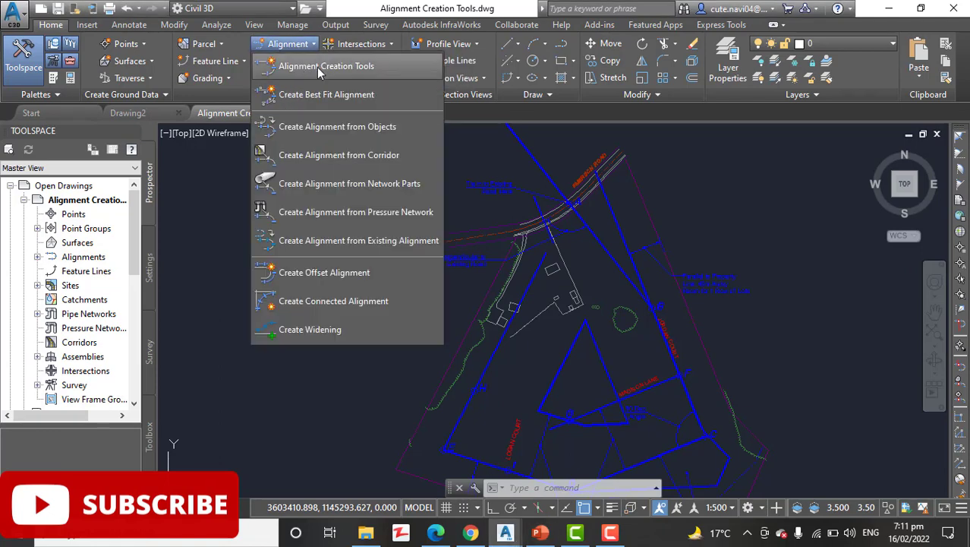
pyautogui.click(326, 67)
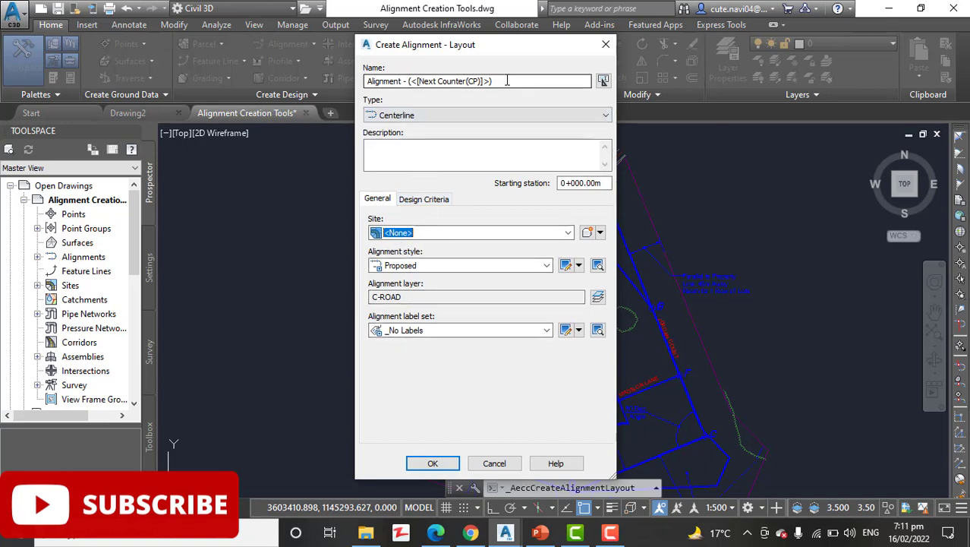
pyautogui.click(507, 80)
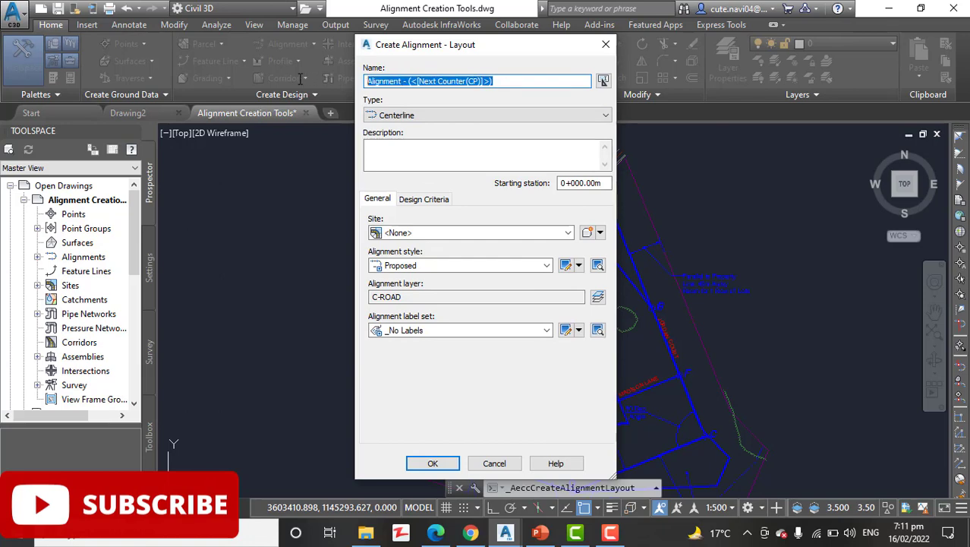
pyautogui.write('jordan court')
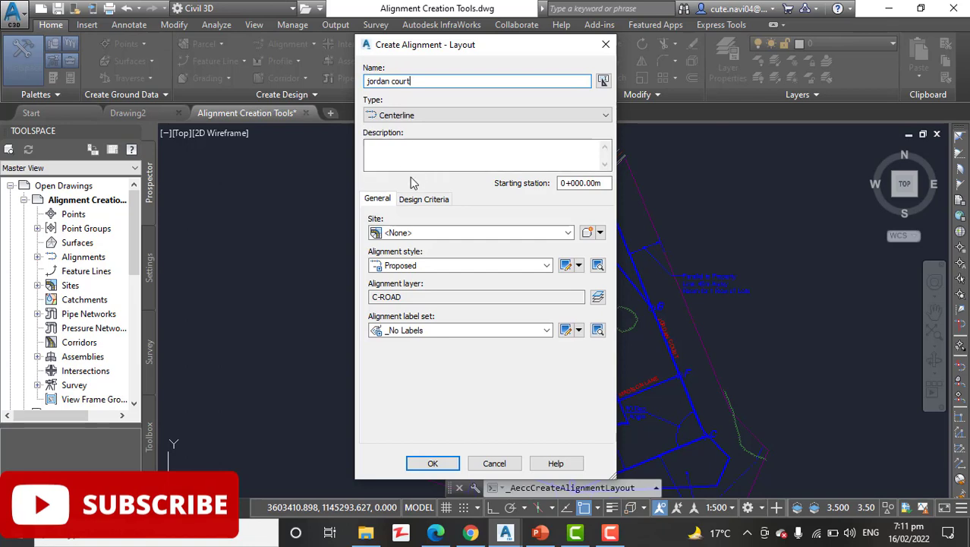
pyautogui.click(433, 464)
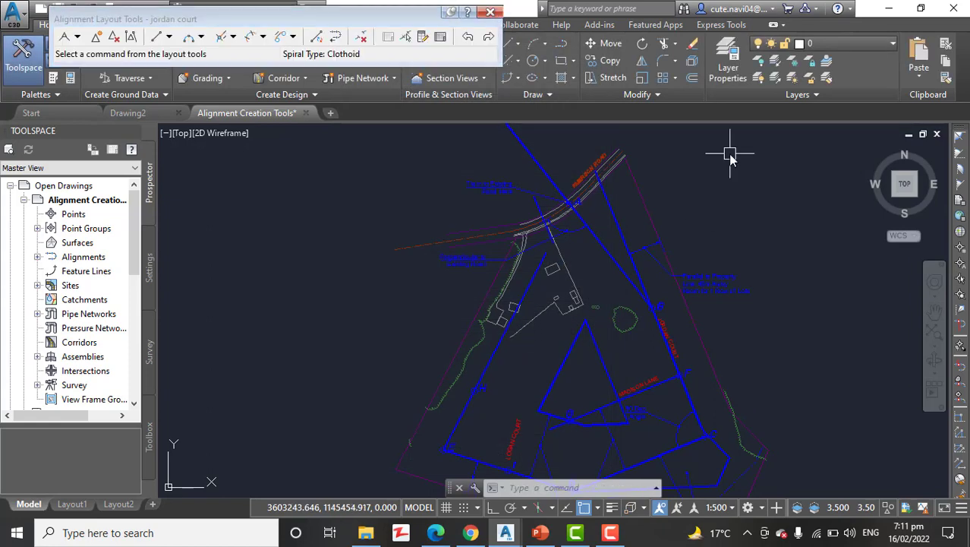
# Draw the alignment's first tangent from point A on Emerson Road to point B, using Tangent-Tangent (With curves)
pyautogui.click(76, 37)
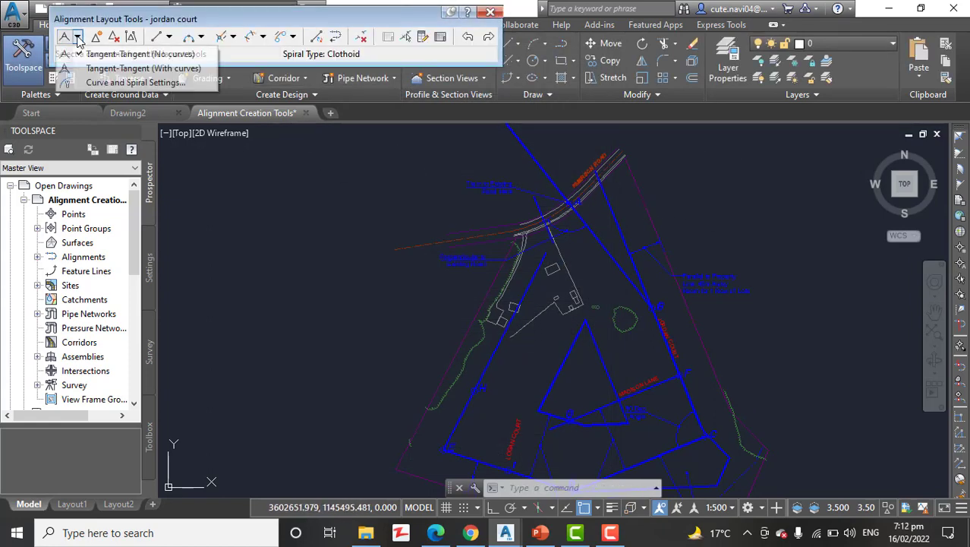
pyautogui.click(143, 68)
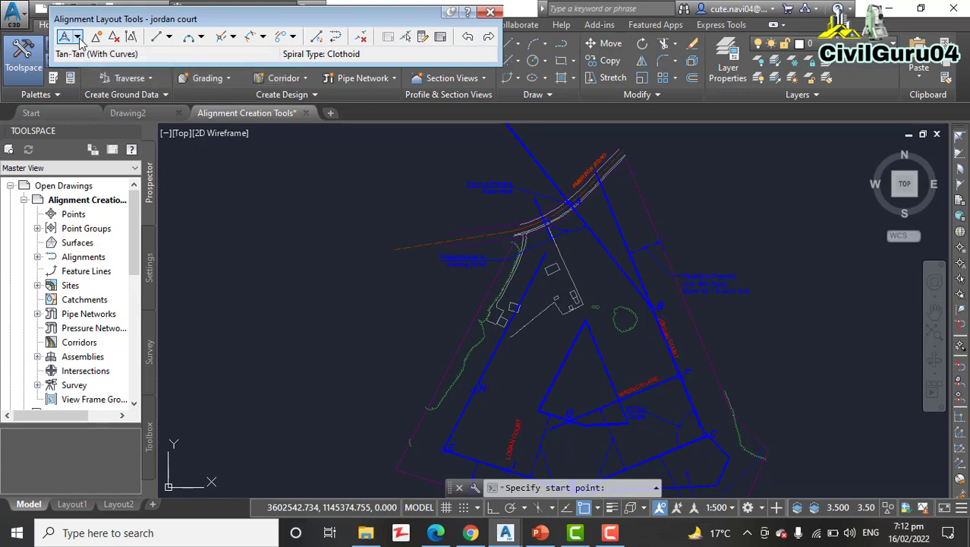
pyautogui.click(78, 38)
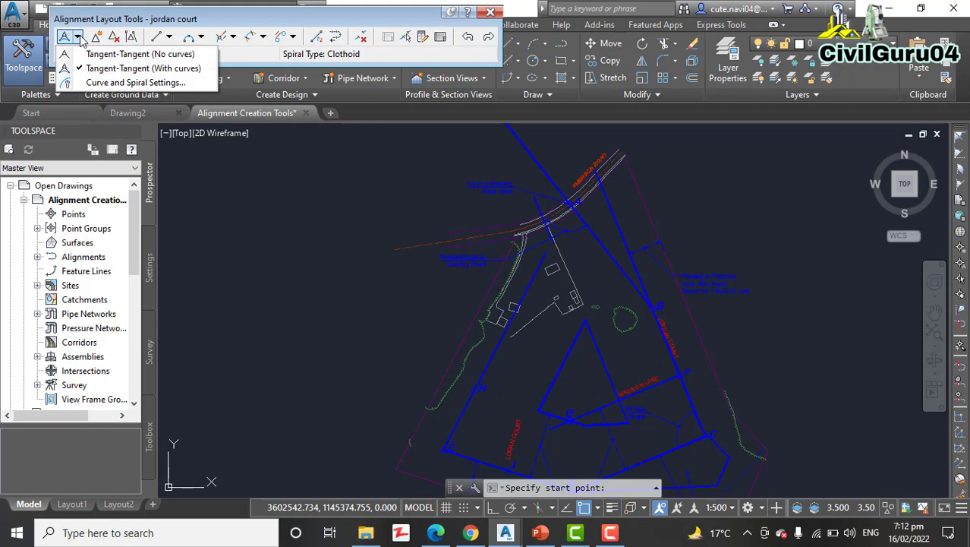
pyautogui.click(79, 37)
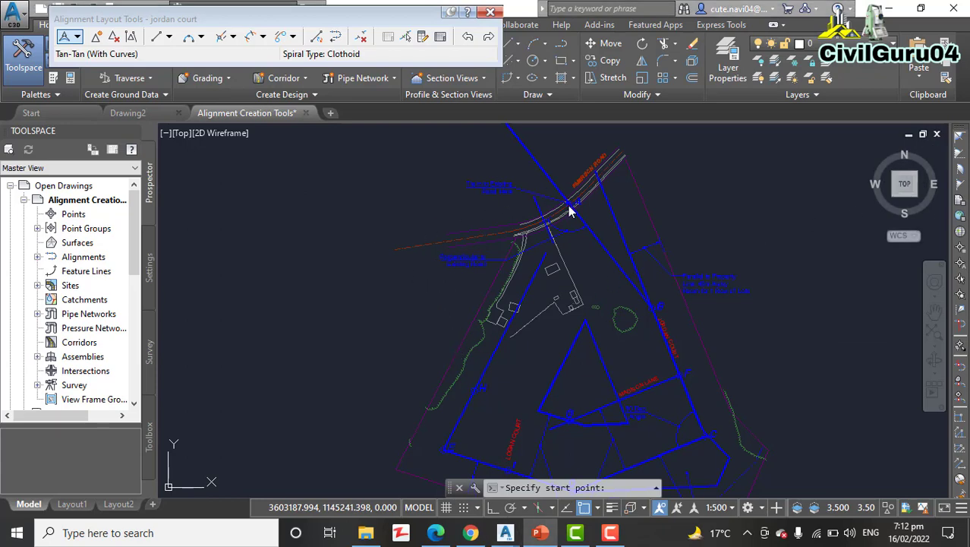
pyautogui.scroll(3, 565, 201)
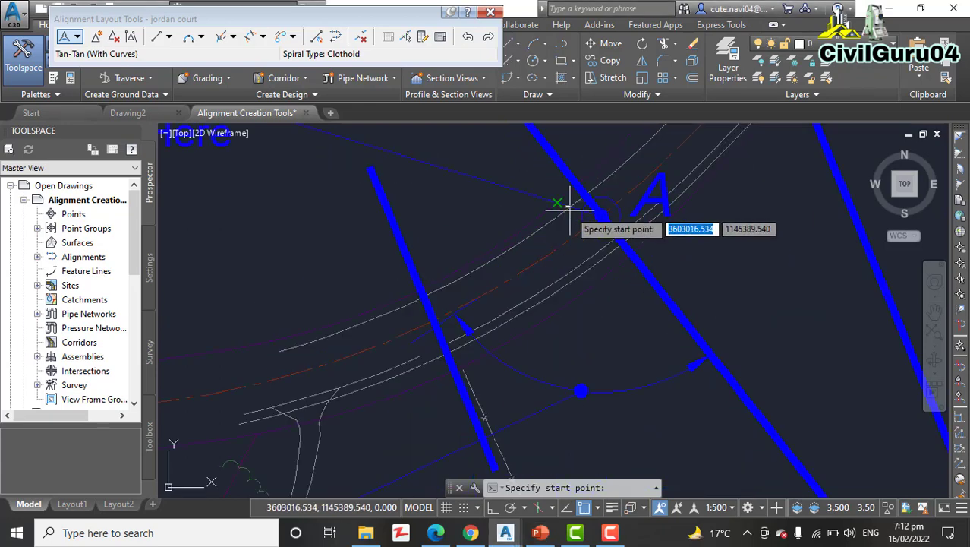
pyautogui.scroll(2, 631, 217)
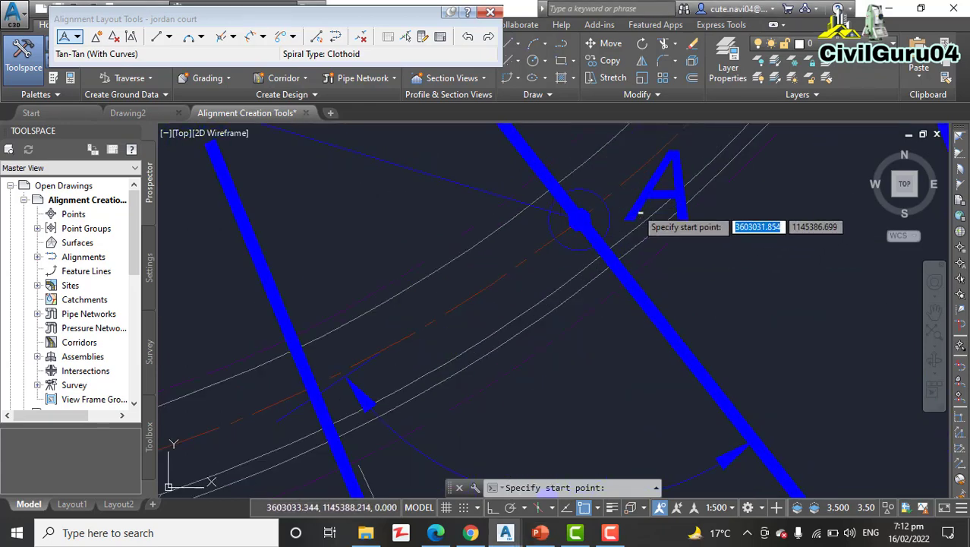
pyautogui.click(580, 221)
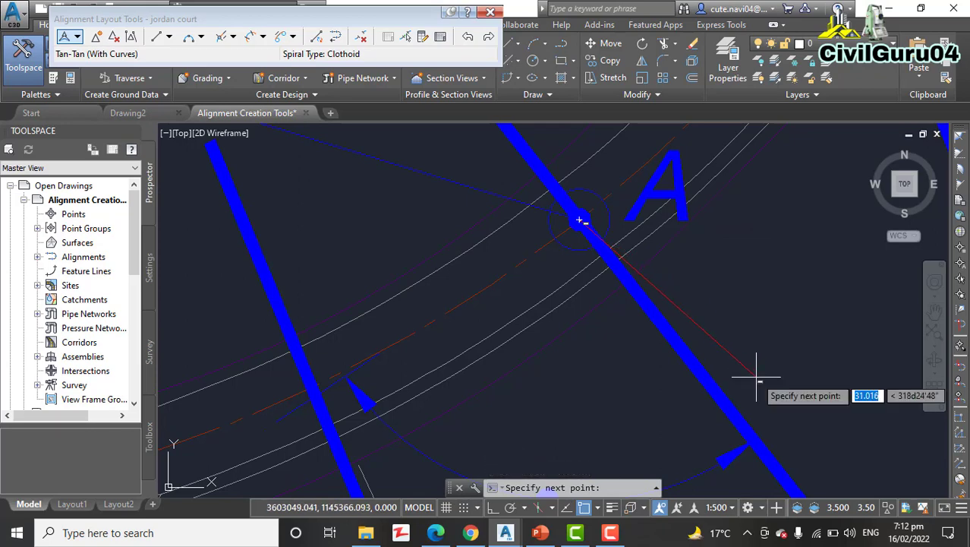
pyautogui.scroll(-2, 782, 373)
pyautogui.scroll(-3, 782, 374)
pyautogui.moveTo(775, 335); pyautogui.dragTo(502, 167, button='middle')
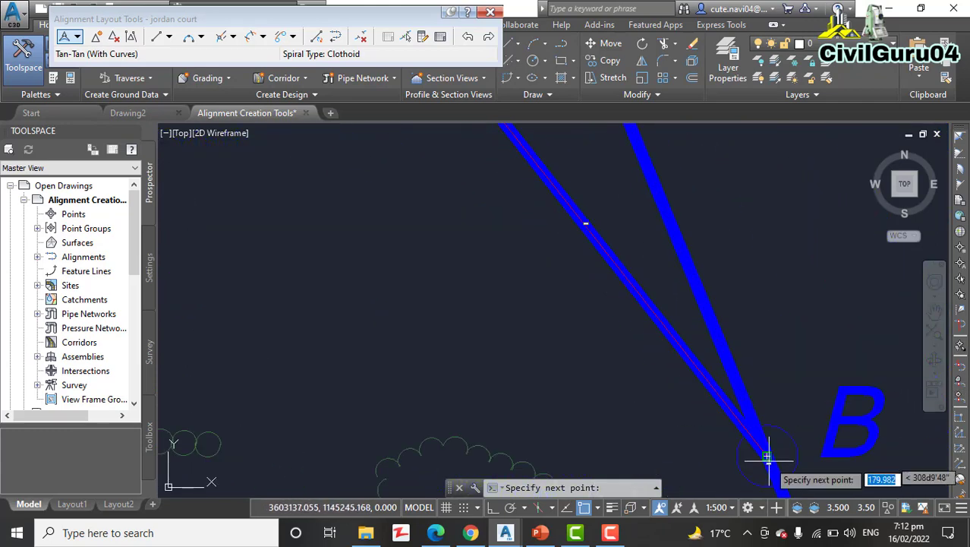
pyautogui.click(765, 455)
# Extend the alignment along Jordan Court from point B past F to the center of circle C
pyautogui.scroll(-8, 696, 375)
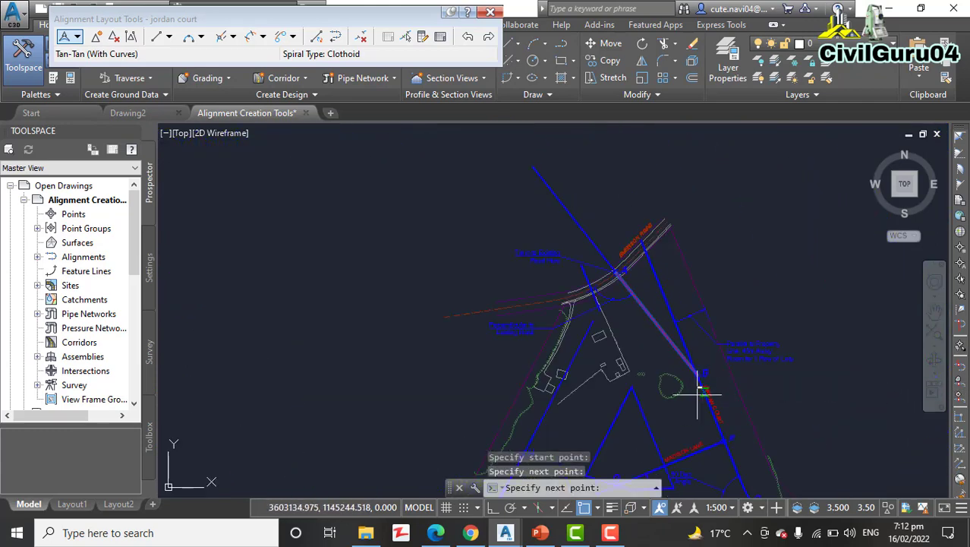
pyautogui.scroll(8, 665, 325)
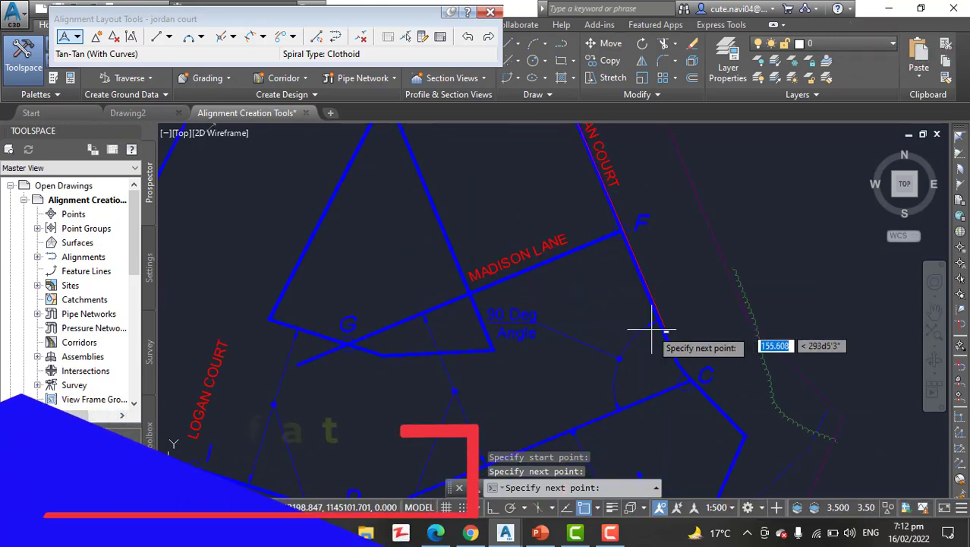
pyautogui.scroll(-2, 357, 327)
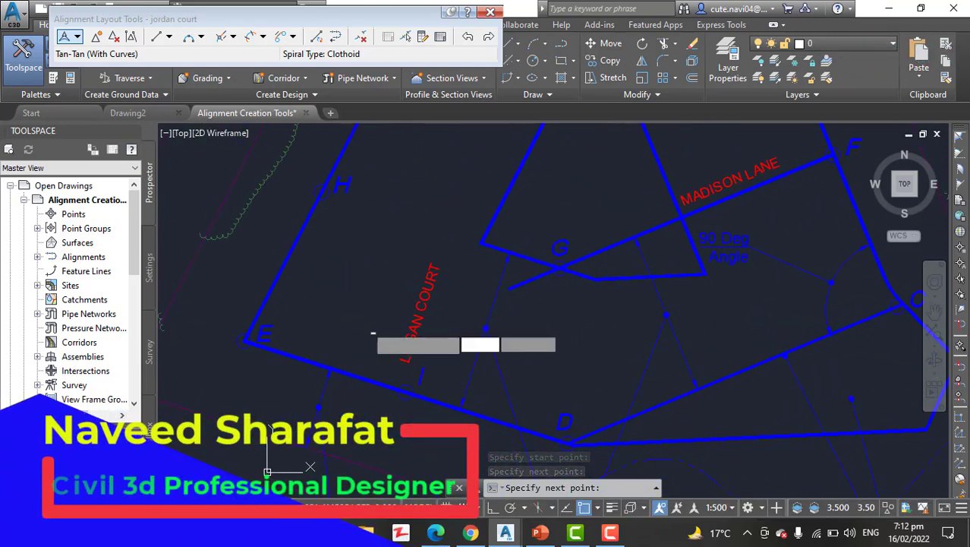
pyautogui.scroll(5, 699, 327)
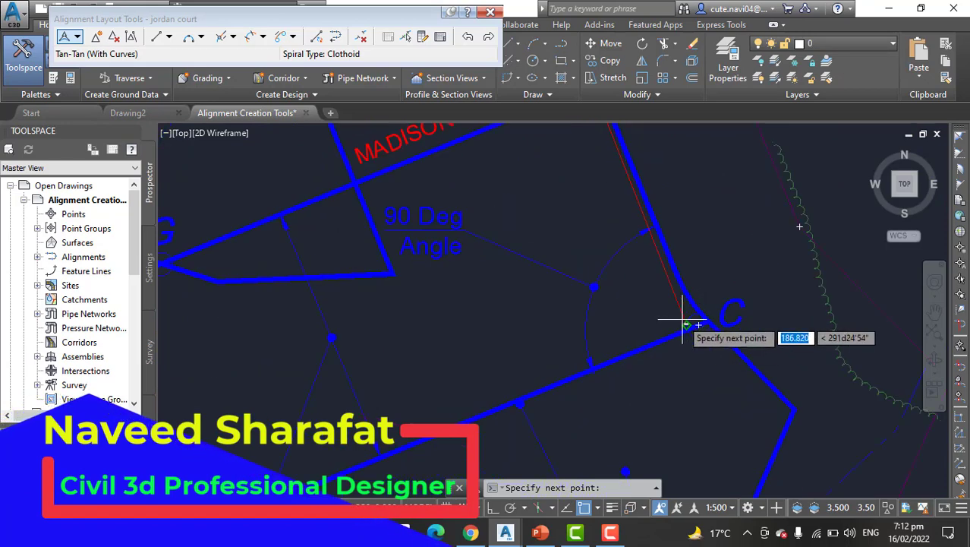
pyautogui.moveTo(690, 318); pyautogui.dragTo(728, 449, button='middle')
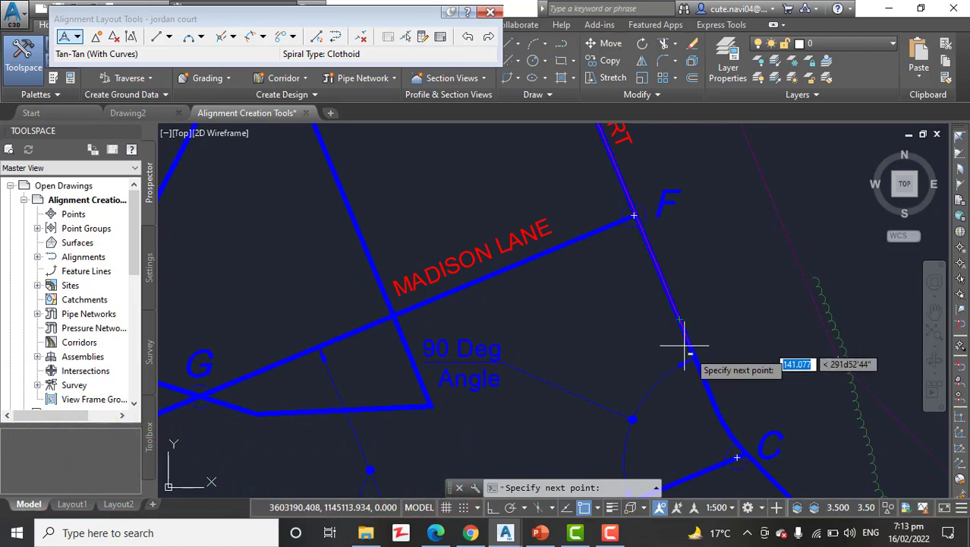
pyautogui.moveTo(693, 368)
pyautogui.mouseDown(button='middle')
pyautogui.moveTo(683, 332)
pyautogui.moveTo(649, 291)
pyautogui.mouseUp(button='middle')
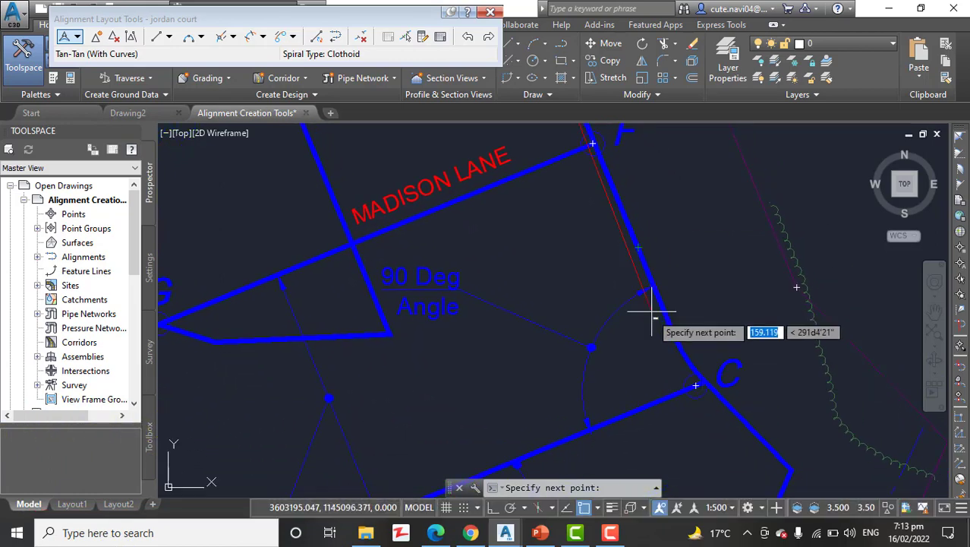
pyautogui.click(696, 387)
# Continue the alignment from point C to the center of the circle at point D
pyautogui.scroll(-4, 639, 404)
pyautogui.moveTo(630, 403); pyautogui.dragTo(726, 293, button='middle')
pyautogui.scroll(4, 554, 372)
pyautogui.scroll(2, 551, 373)
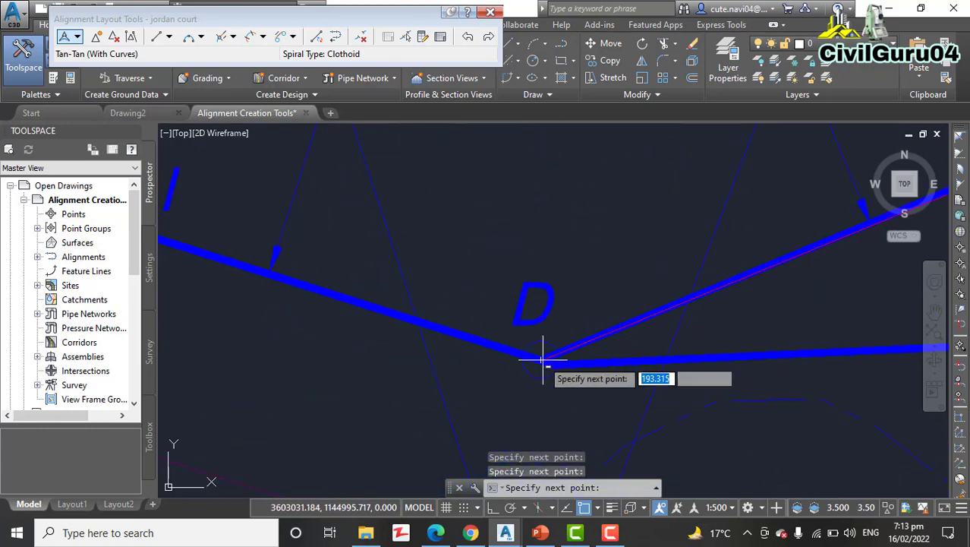
pyautogui.click(540, 361)
# Extend the jordan court alignment from point D to the center of circle E, finish it, and close its layout tools
pyautogui.moveTo(446, 322); pyautogui.dragTo(650, 385, button='middle')
pyautogui.moveTo(217, 318); pyautogui.dragTo(514, 379, button='middle')
pyautogui.scroll(-3, 396, 346)
pyautogui.scroll(5, 344, 319)
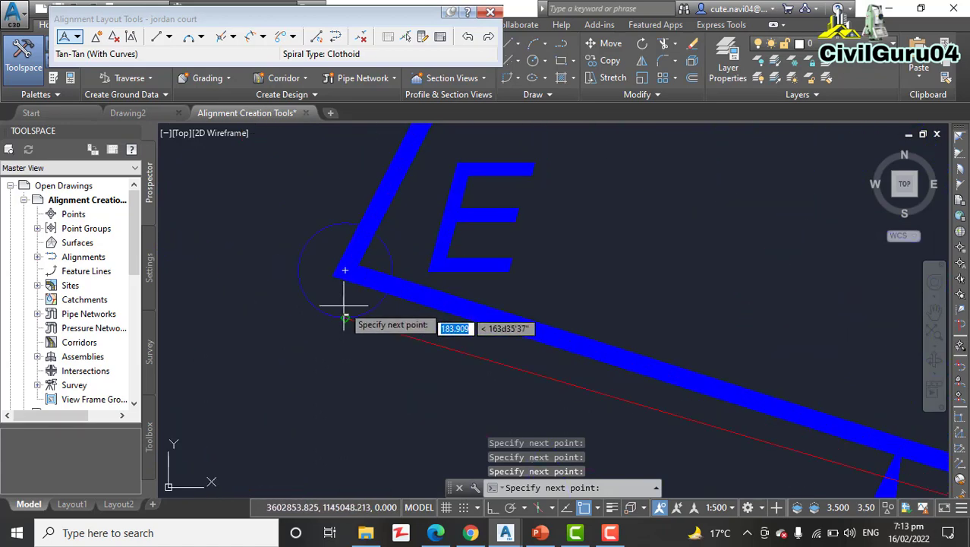
pyautogui.click(350, 266)
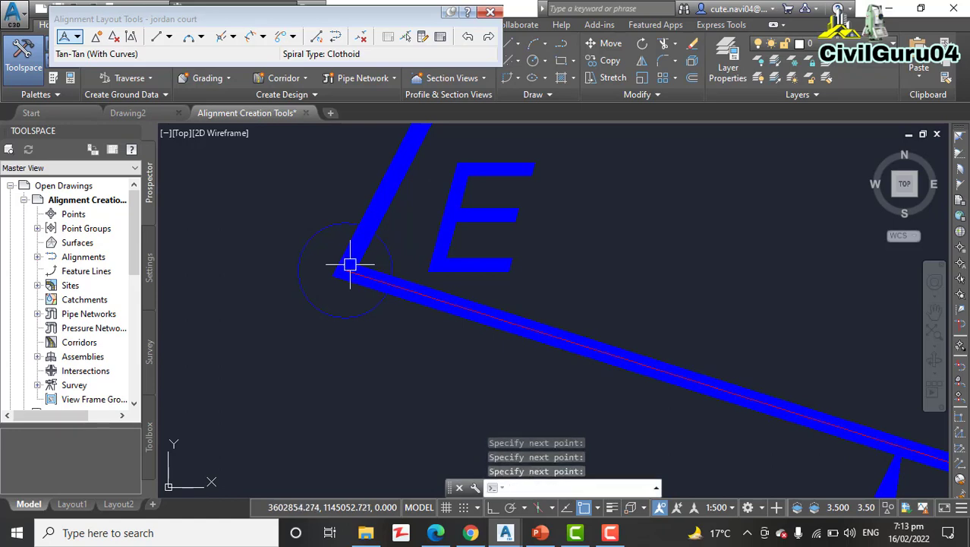
pyautogui.press('Return')
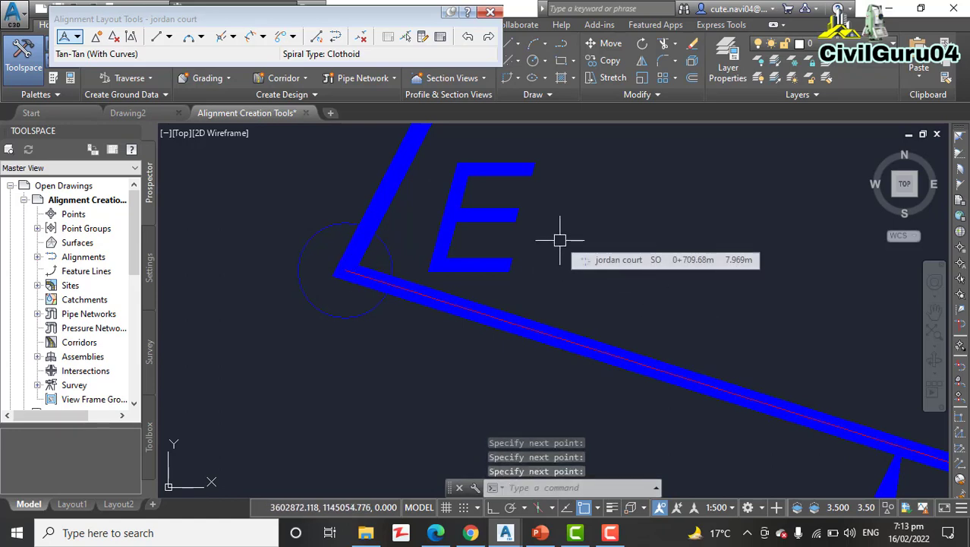
pyautogui.scroll(-6, 513, 294)
pyautogui.scroll(-5, 513, 295)
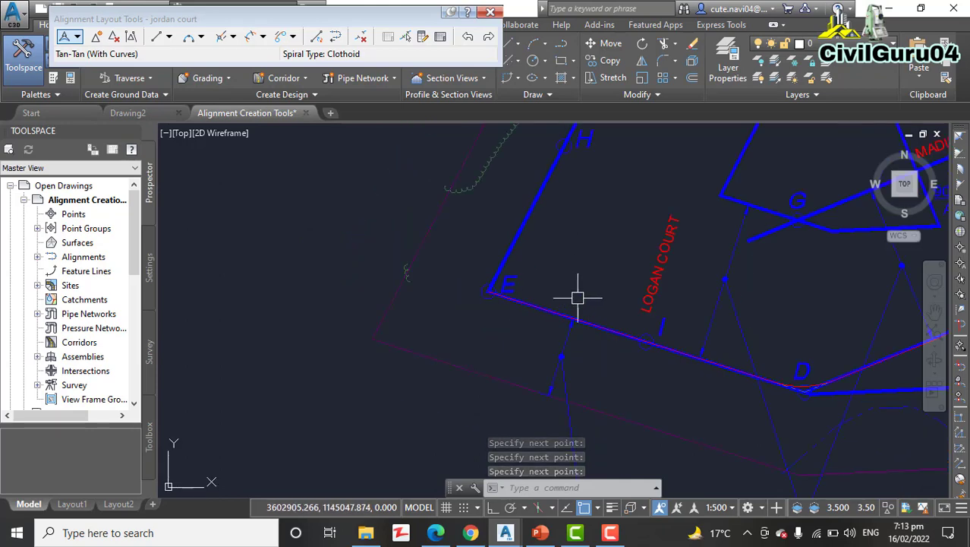
pyautogui.moveTo(536, 297); pyautogui.dragTo(386, 339, button='middle')
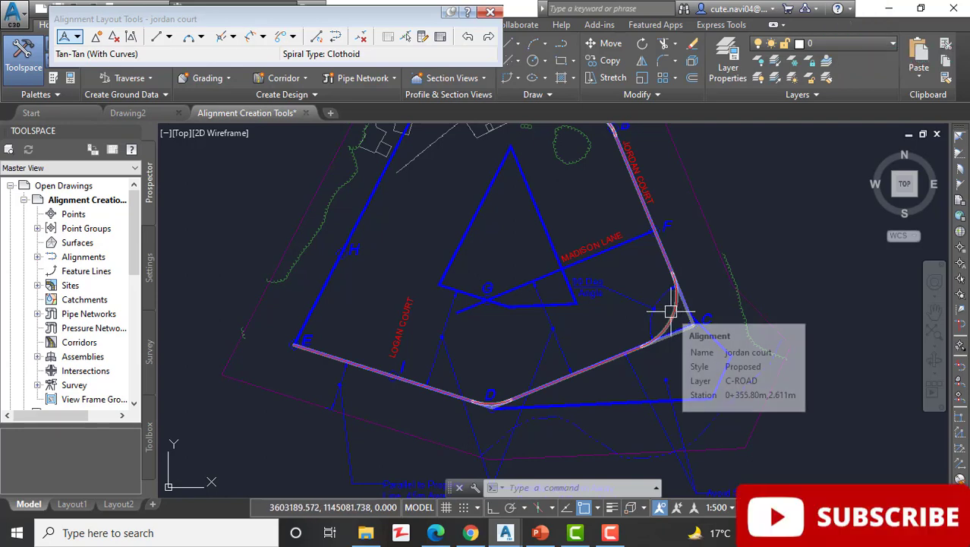
pyautogui.moveTo(520, 263)
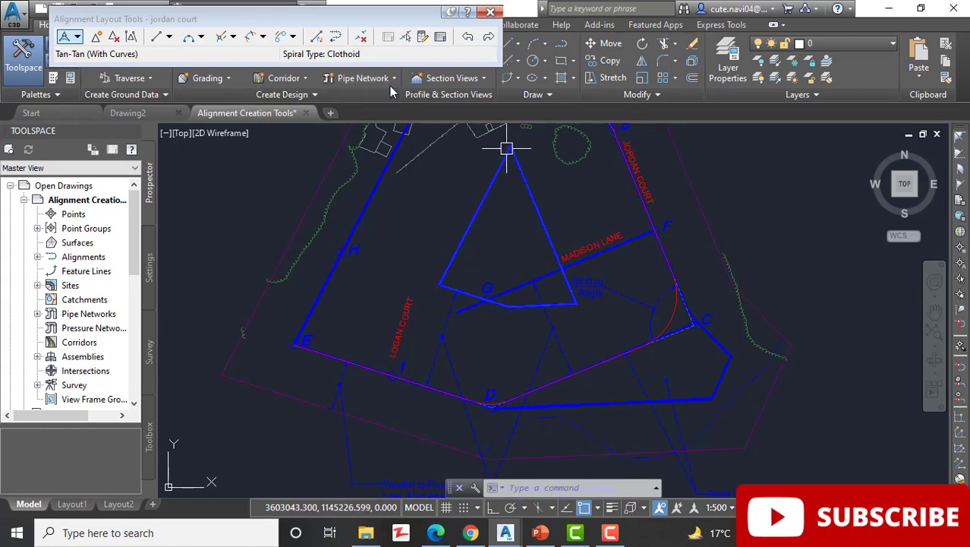
pyautogui.click(491, 13)
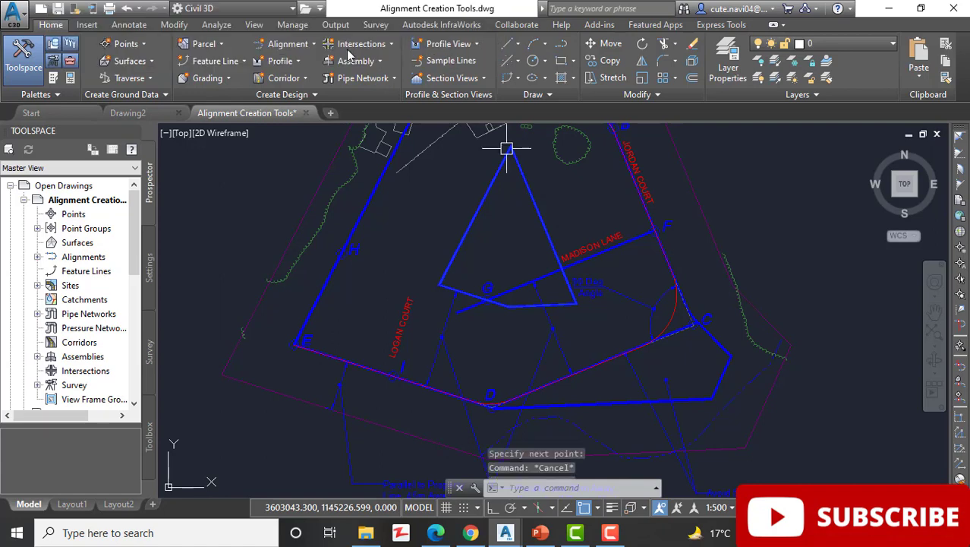
# Create a new centerline alignment by layout named "Madison lane", keeping the Proposed style and the _No Labels label set
pyautogui.click(284, 43)
pyautogui.click(303, 77)
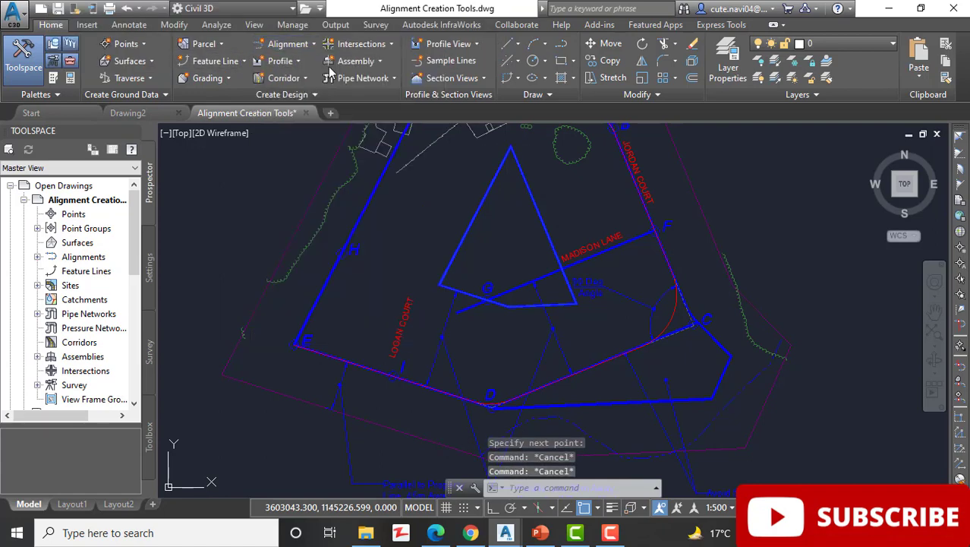
pyautogui.write('jordan court')
pyautogui.moveTo(426, 85); pyautogui.dragTo(283, 94)
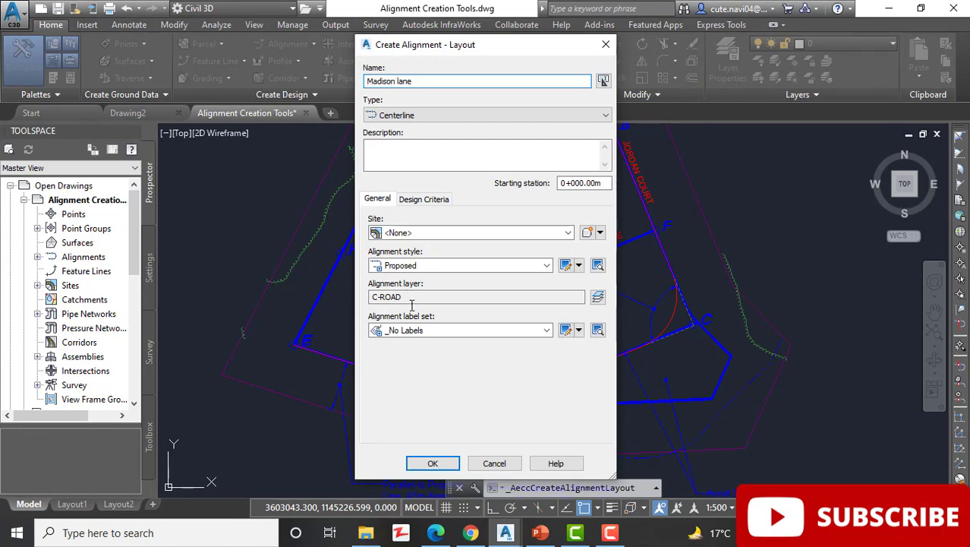
pyautogui.click(434, 462)
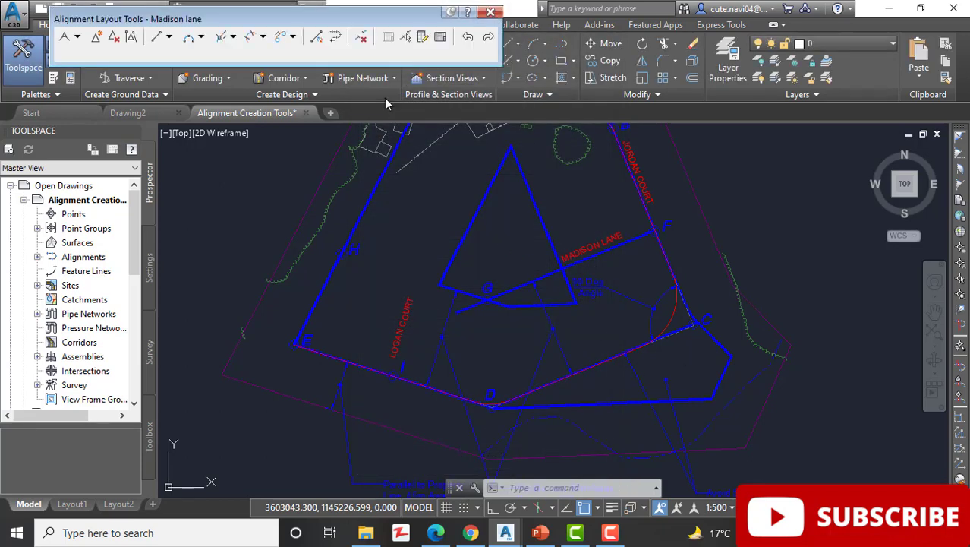
# Draw the Madison lane alignment's first tangent from the center of circle F to point G, using Tangent-Tangent (With curves)
pyautogui.click(78, 37)
pyautogui.click(114, 69)
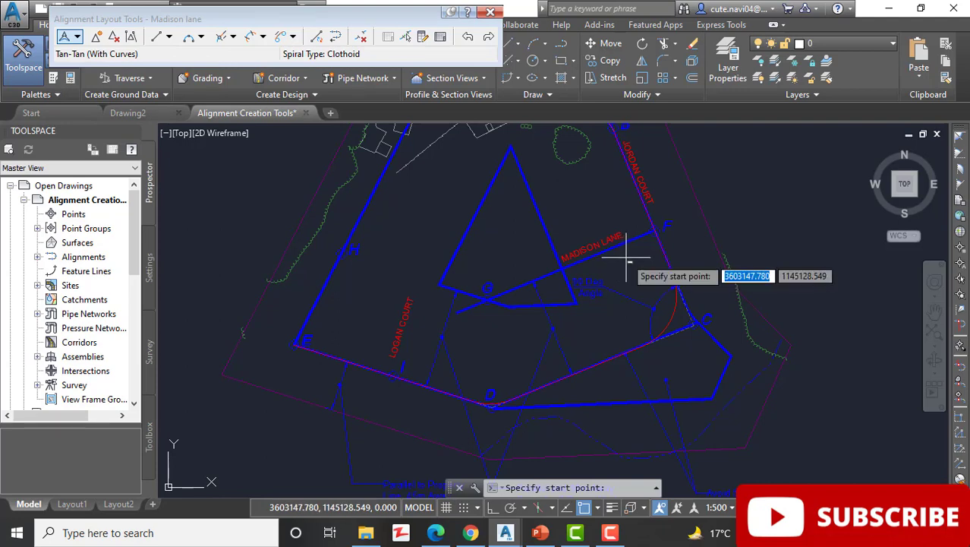
pyautogui.scroll(5, 627, 261)
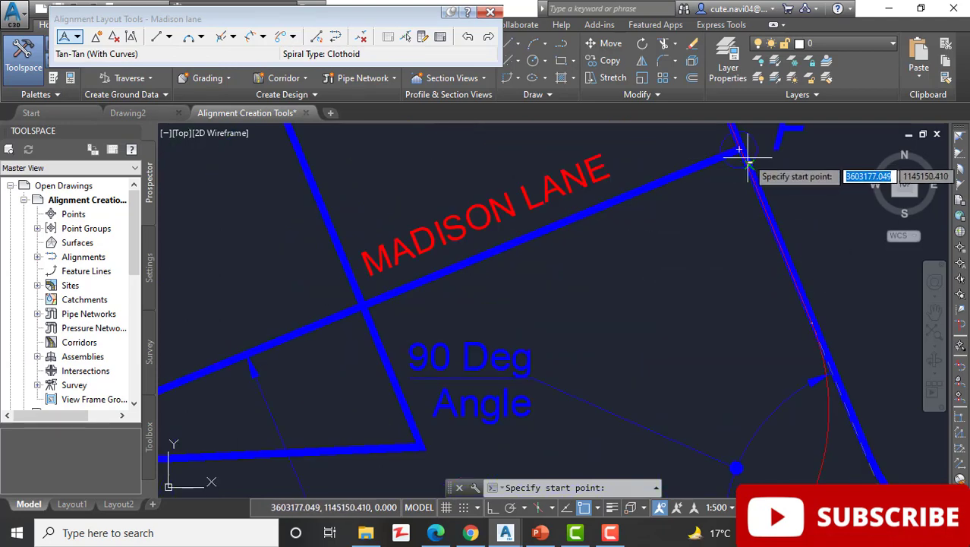
pyautogui.click(738, 149)
pyautogui.scroll(-5, 592, 209)
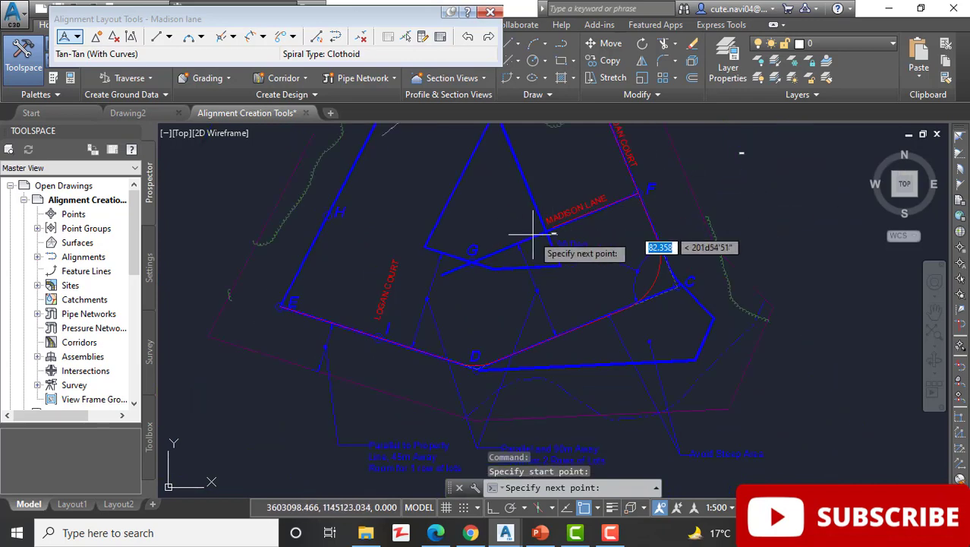
pyautogui.scroll(5, 504, 248)
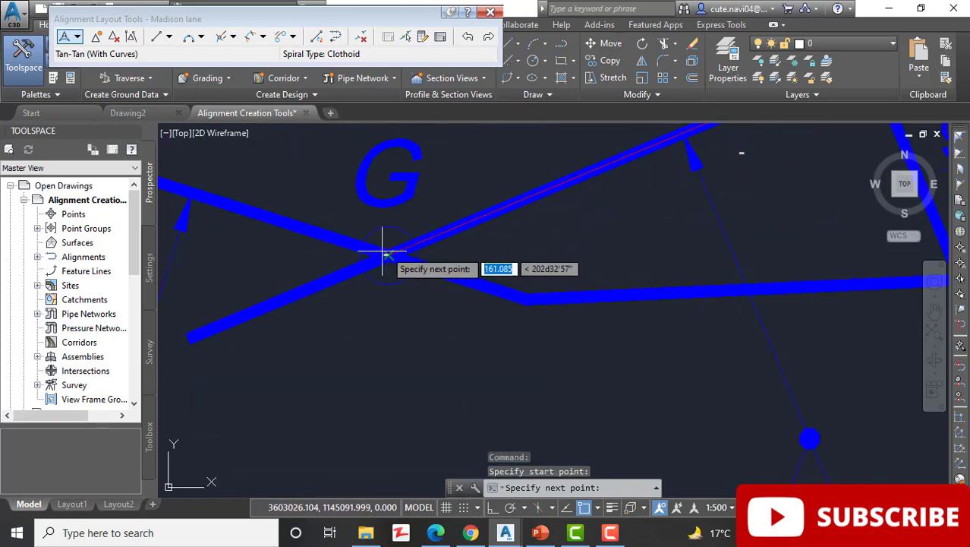
# Continue the Madison lane alignment from point G to the center of circle H and finish it
pyautogui.scroll(-5, 324, 235)
pyautogui.scroll(4, 387, 267)
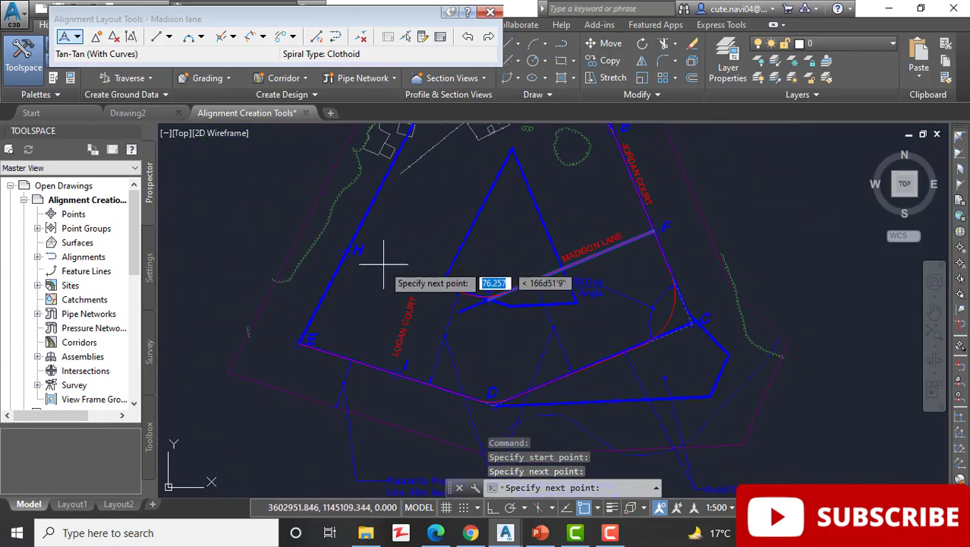
pyautogui.scroll(3, 373, 264)
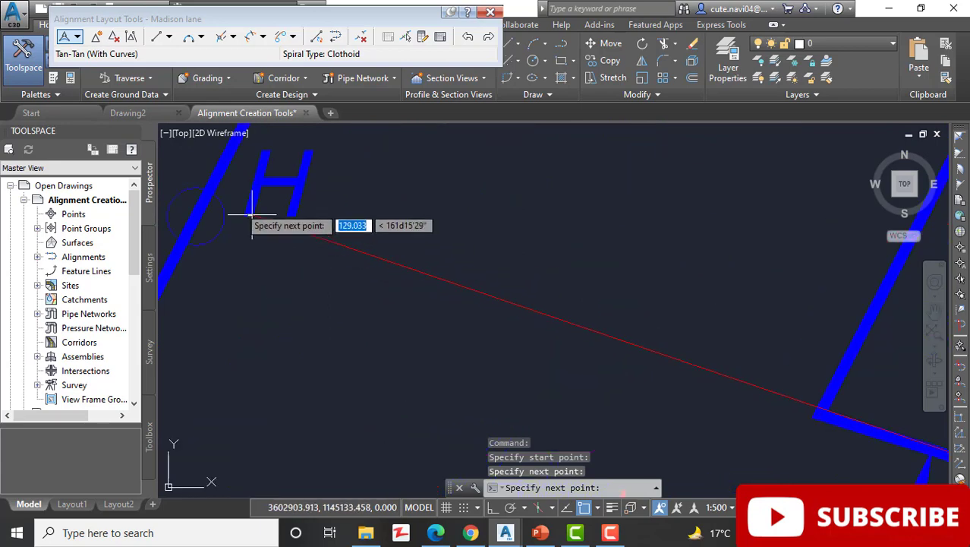
pyautogui.click(196, 218)
pyautogui.press('Return')
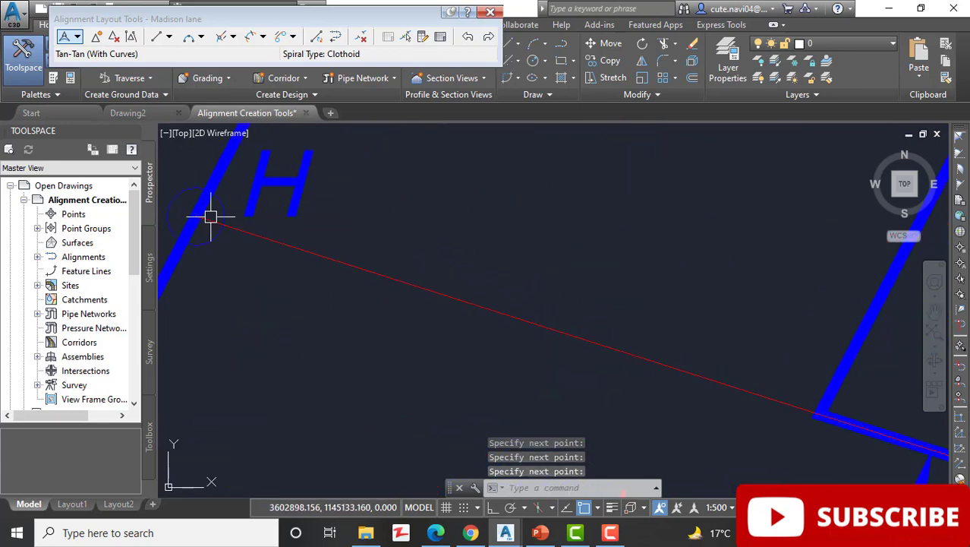
# Examine the Madison lane alignment through G to H and the Logan Court route between it and point I
pyautogui.scroll(-5, 406, 244)
pyautogui.scroll(2, 444, 258)
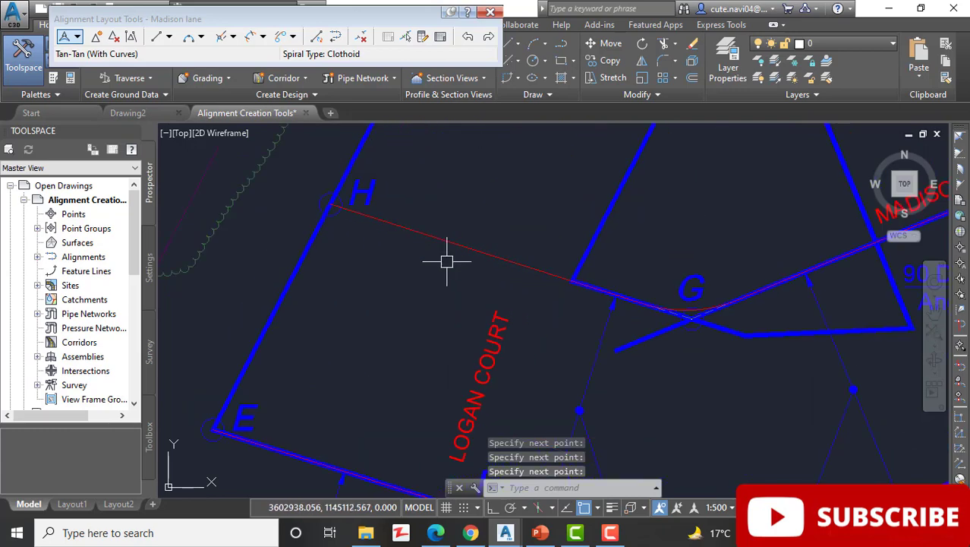
pyautogui.scroll(-2, 445, 257)
pyautogui.scroll(4, 474, 266)
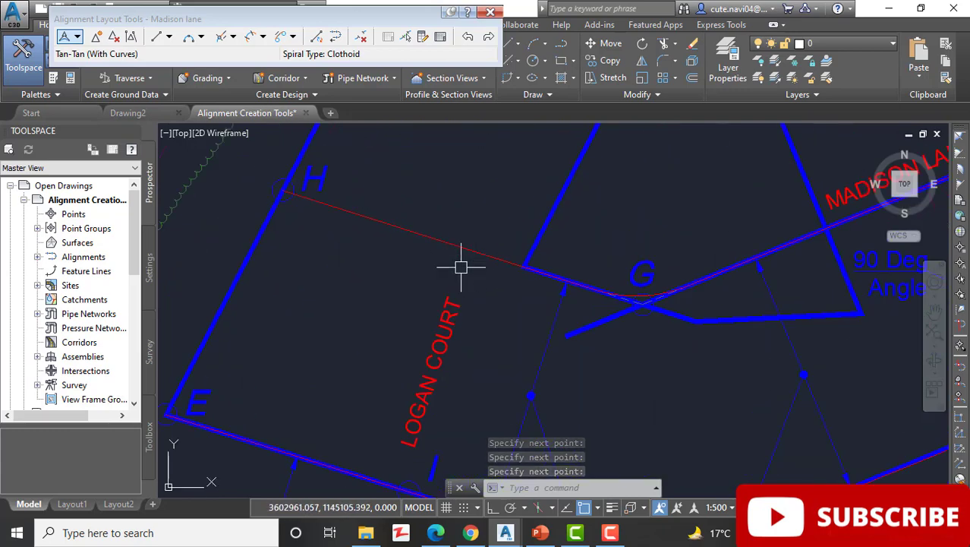
pyautogui.scroll(-2, 355, 266)
pyautogui.moveTo(360, 270); pyautogui.dragTo(335, 221, button='middle')
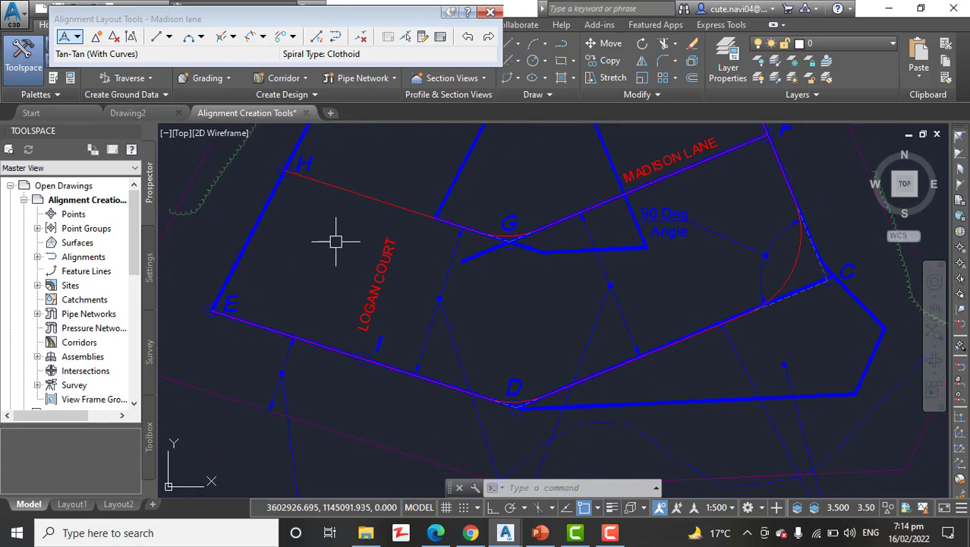
pyautogui.moveTo(332, 240)
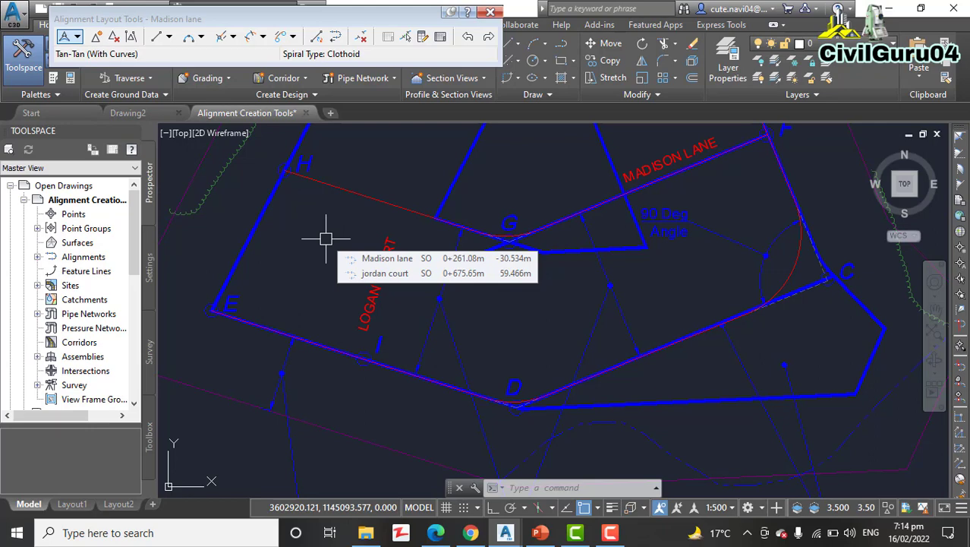
pyautogui.moveTo(370, 236); pyautogui.dragTo(395, 304, button='middle')
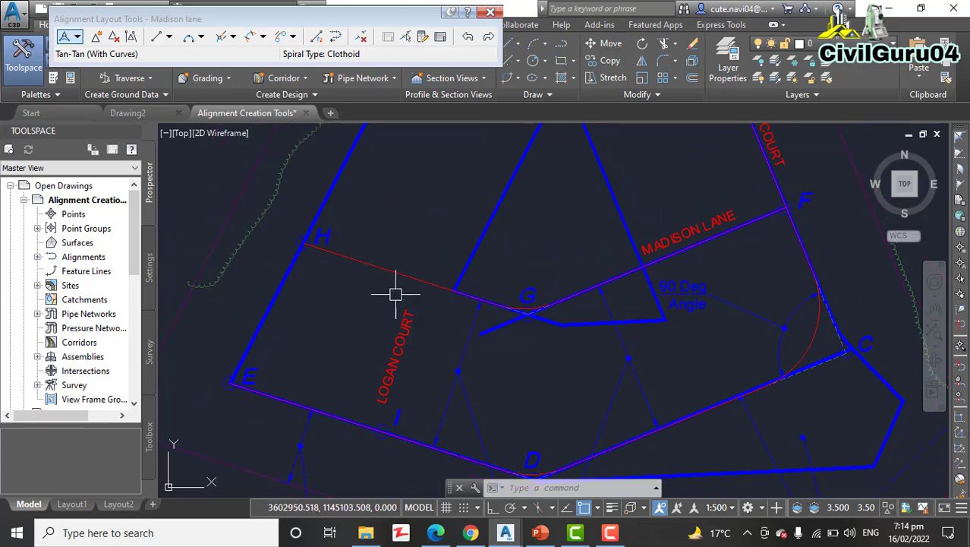
# Close the Madison lane layout tools and create a centerline alignment by layout named "Logan court" with the Proposed style and _No Labels
pyautogui.click(78, 38)
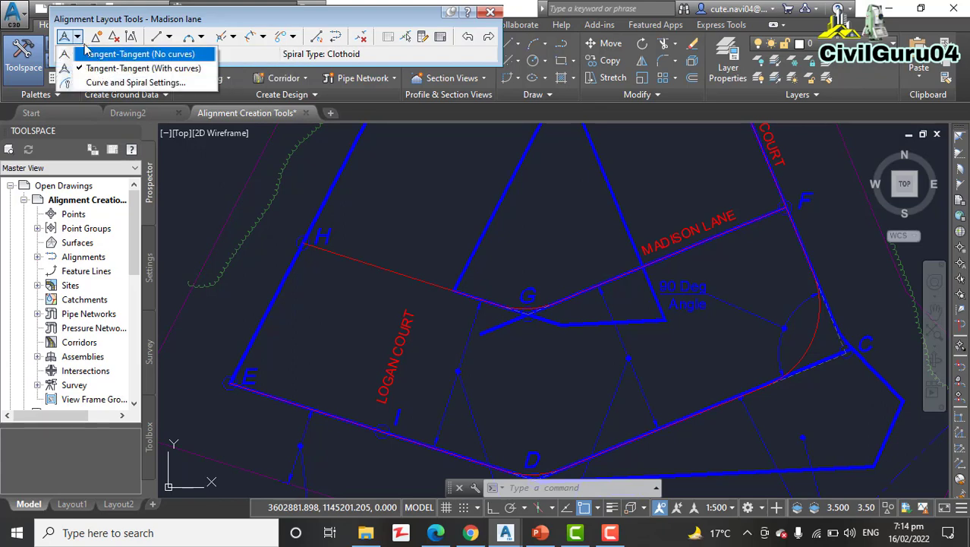
pyautogui.click(490, 13)
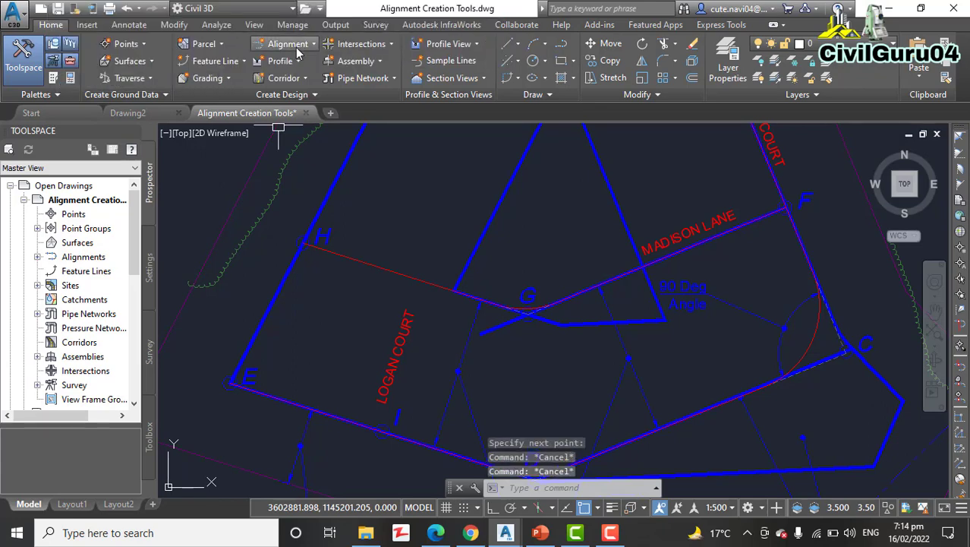
pyautogui.click(288, 43)
pyautogui.click(319, 67)
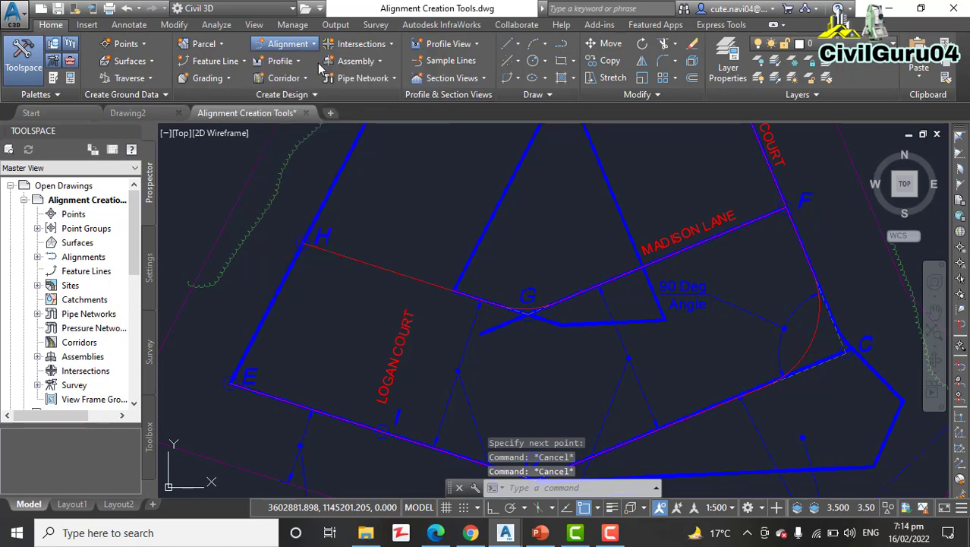
pyautogui.moveTo(427, 80); pyautogui.dragTo(198, 112)
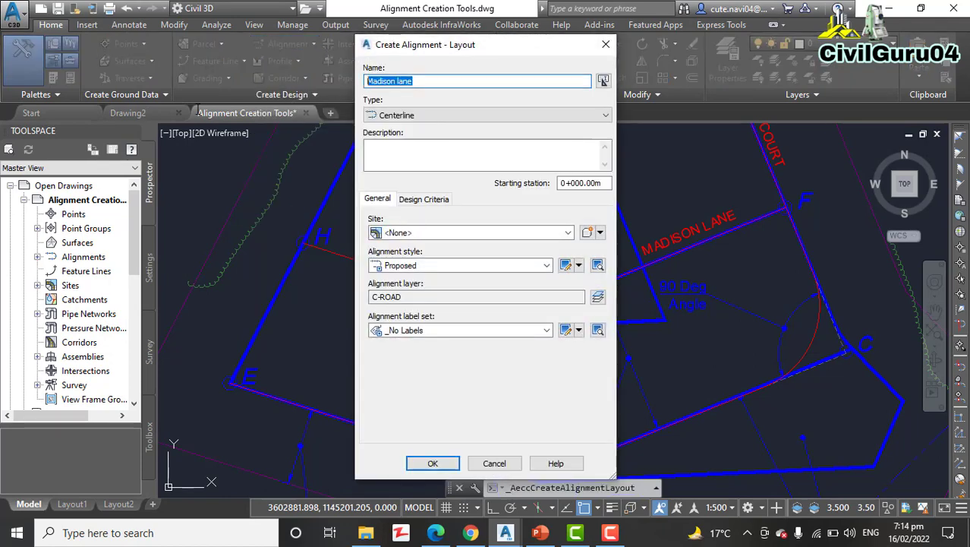
pyautogui.write('Logan co')
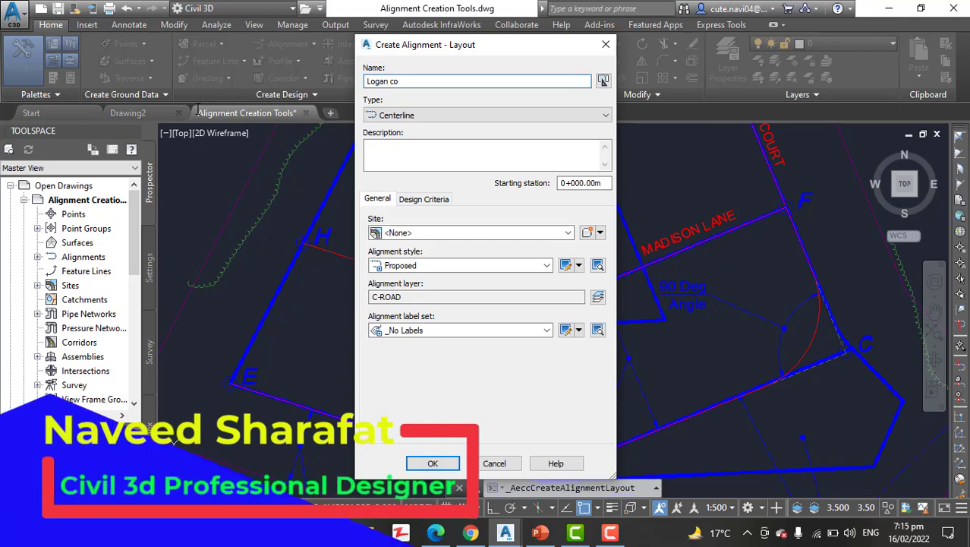
pyautogui.write('urt')
pyautogui.click(432, 463)
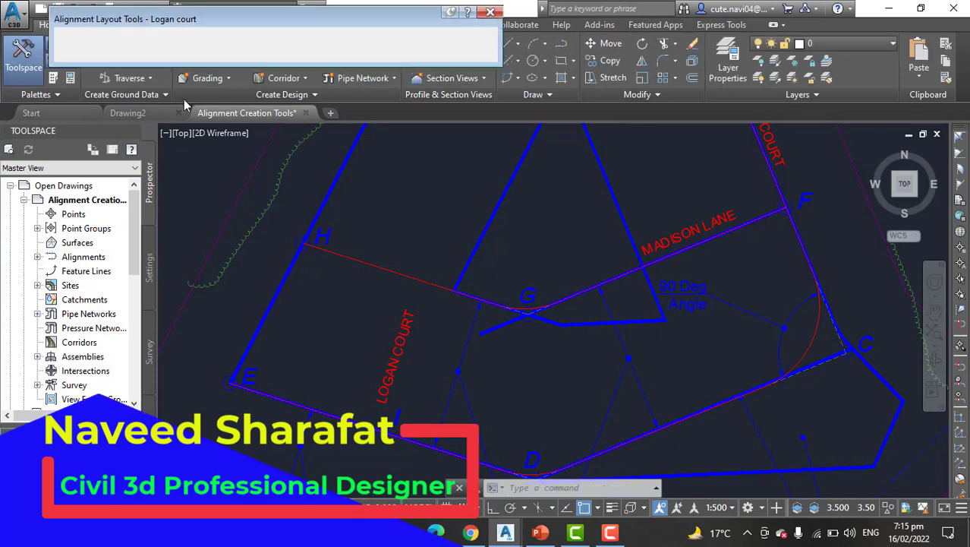
# Draw the Logan court alignment with Tangent-Tangent (With curves) from the center of circle I to the Madison lane alignment between H and G
pyautogui.click(78, 37)
pyautogui.click(110, 69)
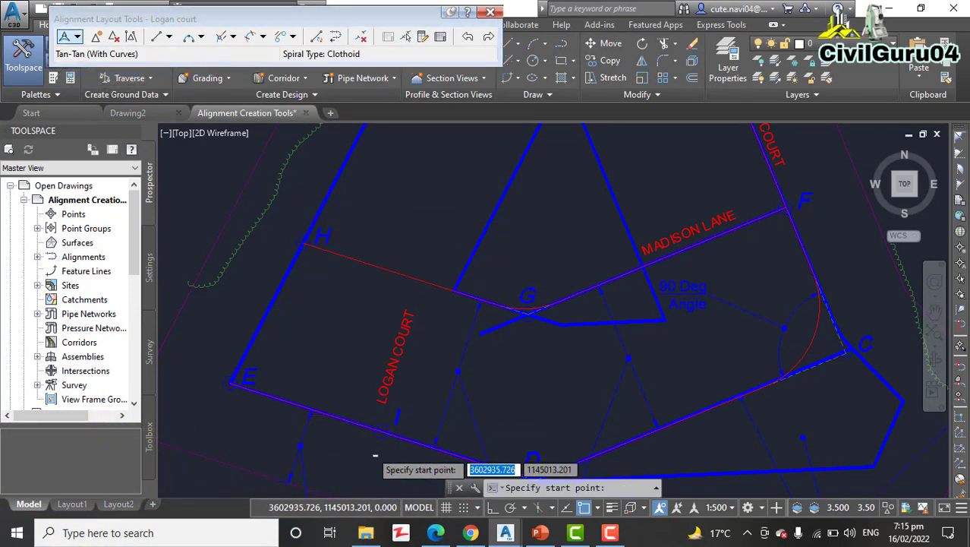
pyautogui.scroll(3, 375, 456)
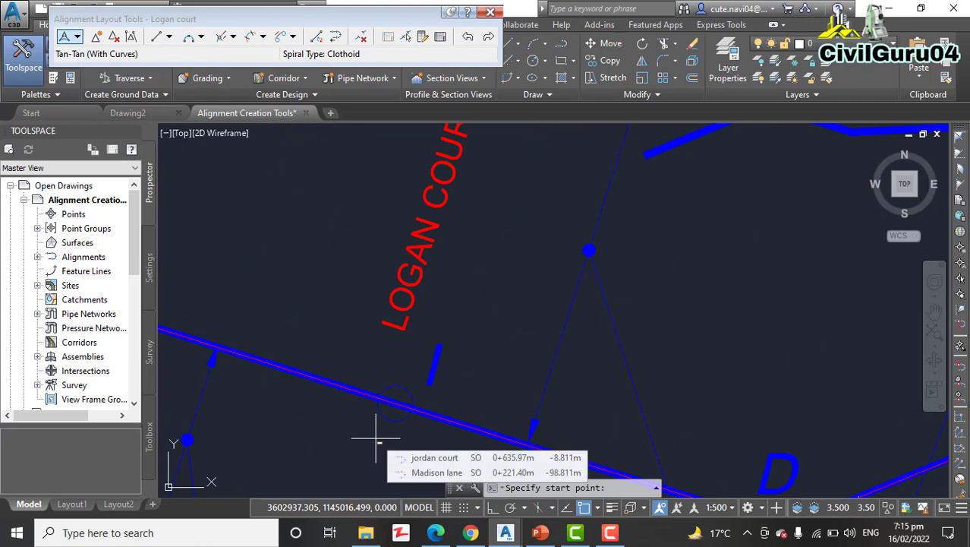
pyautogui.click(396, 403)
pyautogui.scroll(-3, 462, 252)
pyautogui.scroll(4, 462, 252)
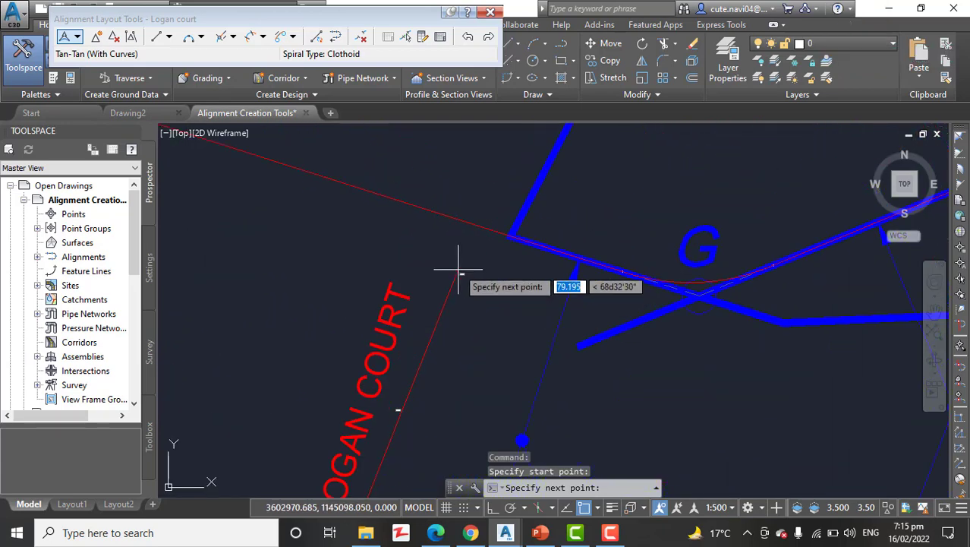
pyautogui.click(452, 216)
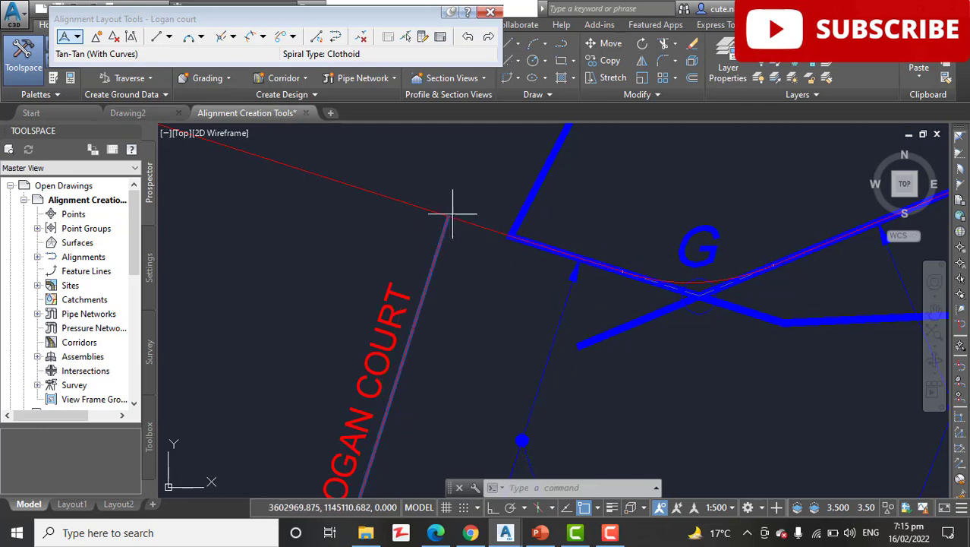
pyautogui.press('Return')
pyautogui.scroll(-6, 450, 221)
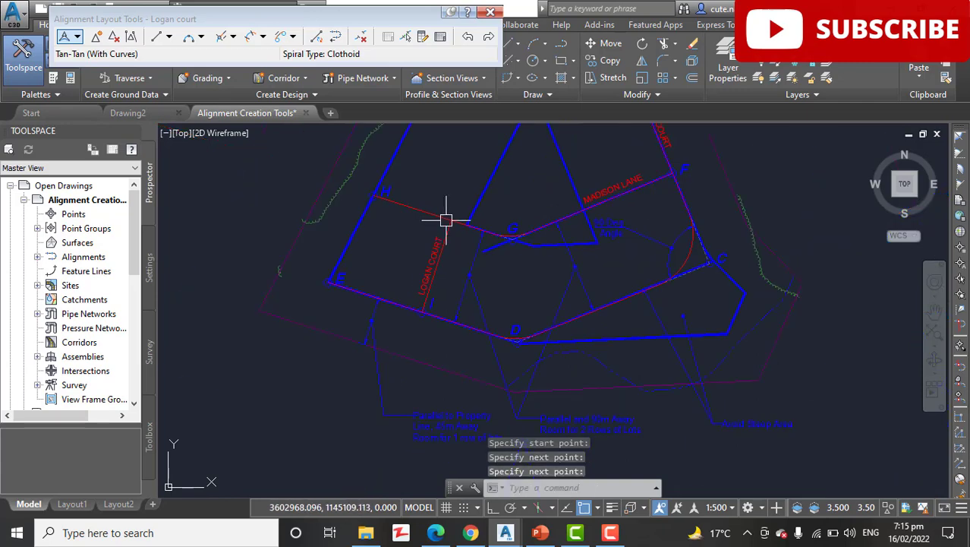
pyautogui.scroll(-4, 437, 250)
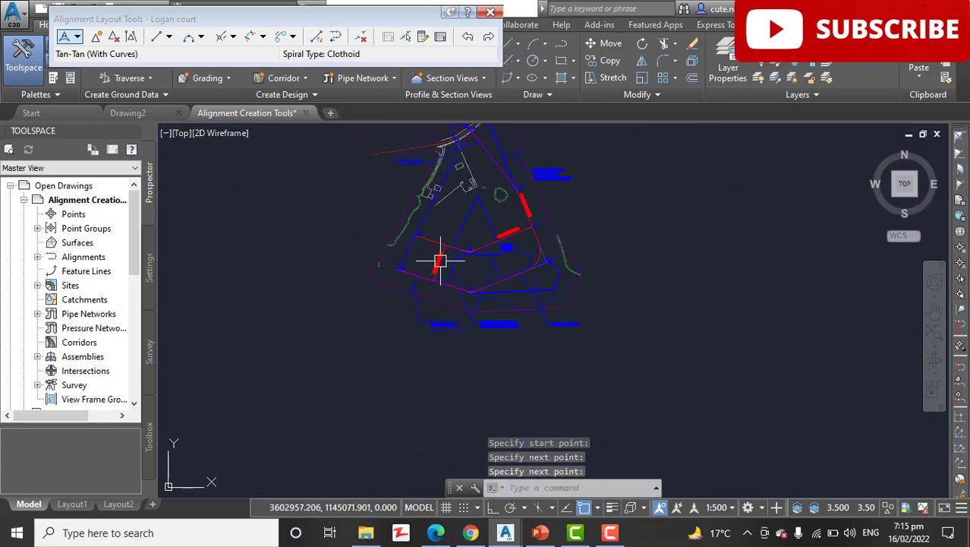
pyautogui.scroll(4, 435, 264)
pyautogui.scroll(4, 446, 262)
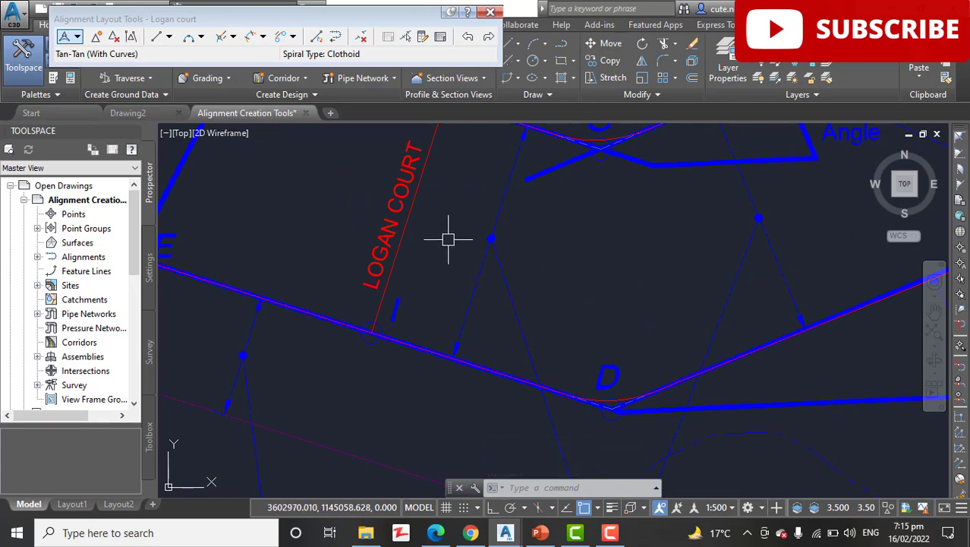
# Examine the Jordan Court, Madison Lane and Logan Court alignments together, then the Emerson Road tie-in around point A
pyautogui.scroll(-5, 448, 239)
pyautogui.moveTo(457, 219); pyautogui.dragTo(465, 334, button='middle')
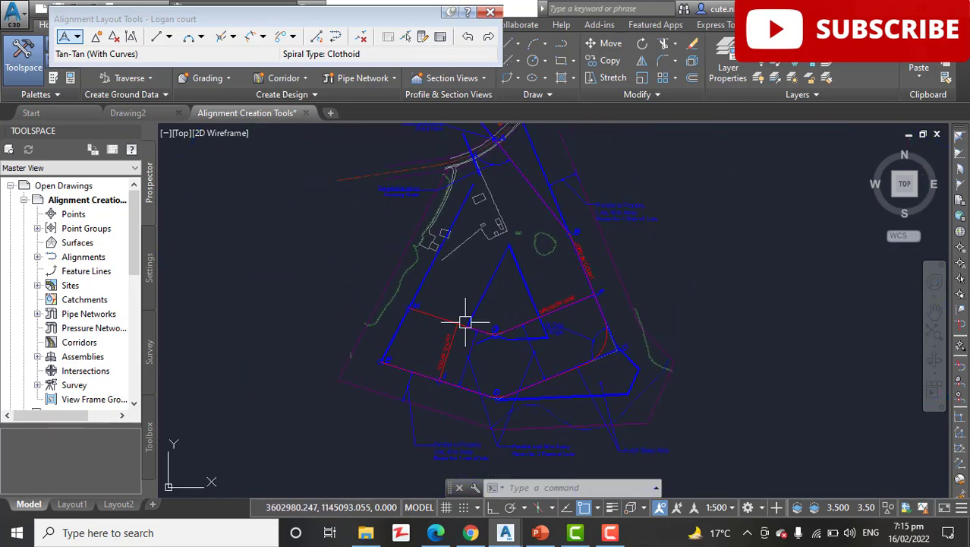
pyautogui.scroll(2, 465, 275)
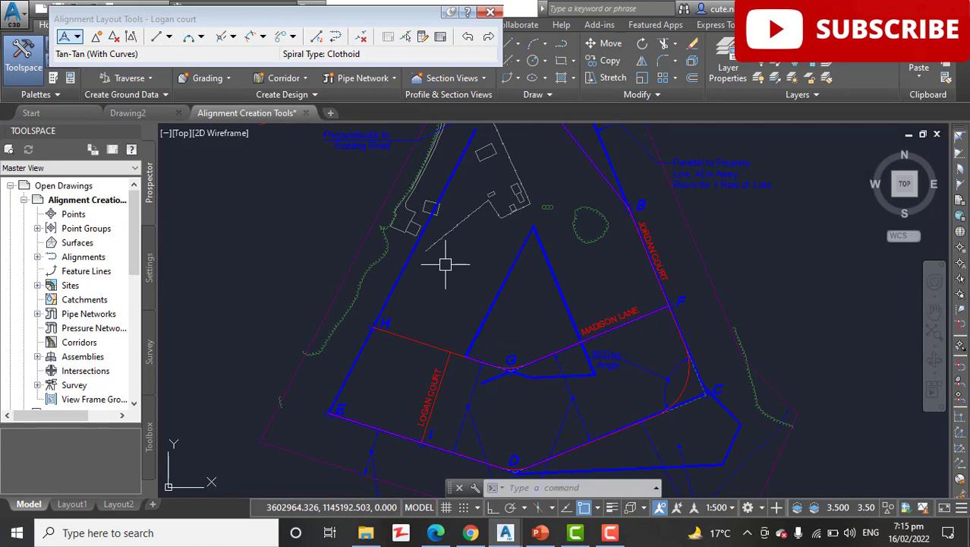
pyautogui.moveTo(430, 263); pyautogui.dragTo(434, 325, button='middle')
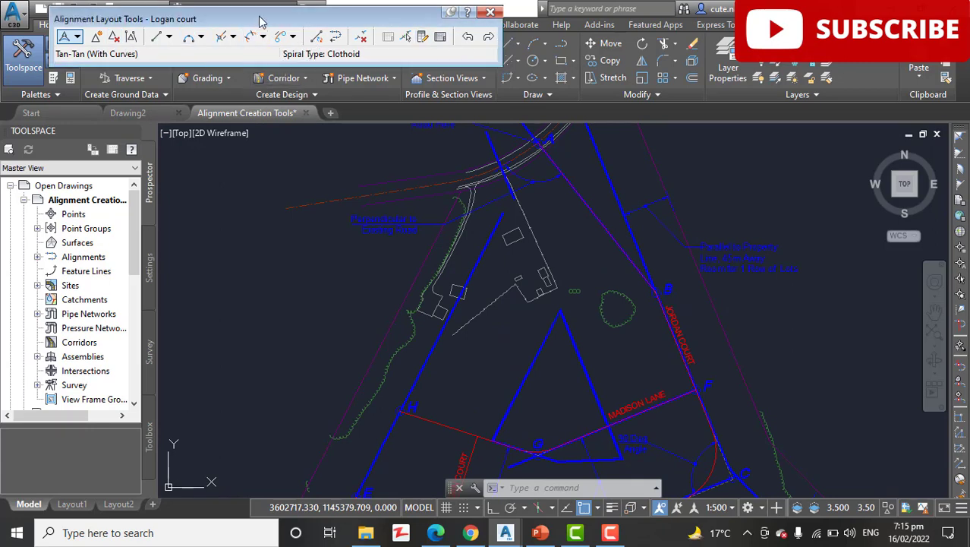
pyautogui.moveTo(259, 22); pyautogui.dragTo(252, 67)
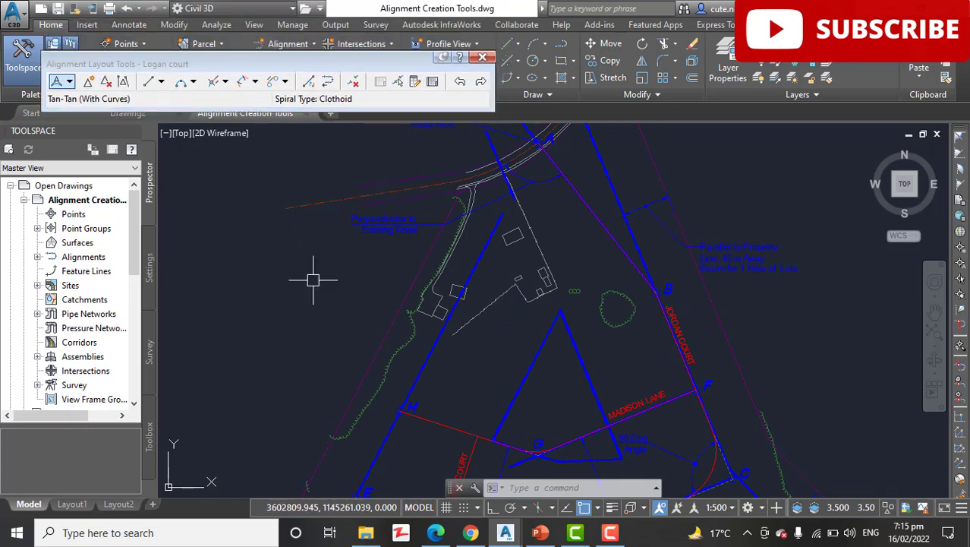
pyautogui.moveTo(382, 259); pyautogui.dragTo(375, 310, button='middle')
pyautogui.scroll(3, 457, 237)
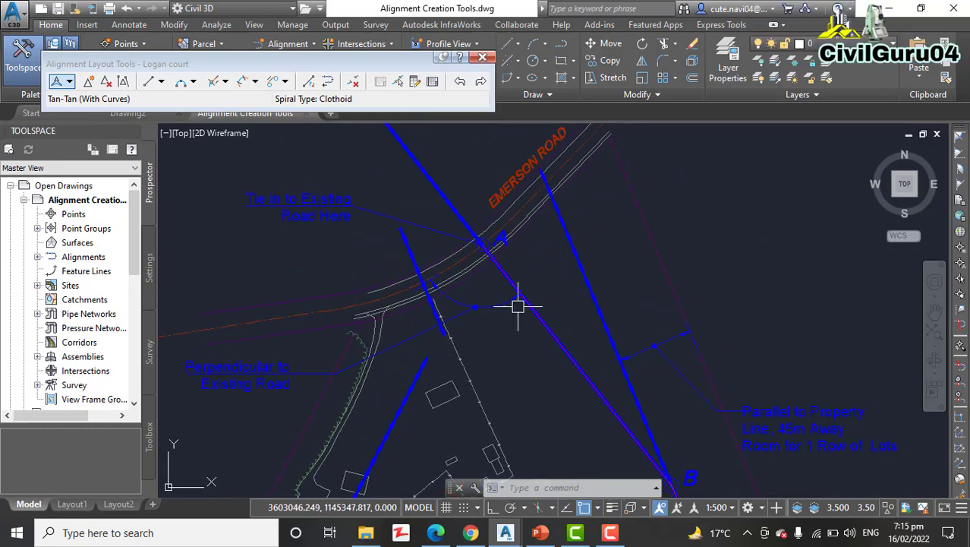
pyautogui.moveTo(392, 231); pyautogui.dragTo(382, 302, button='middle')
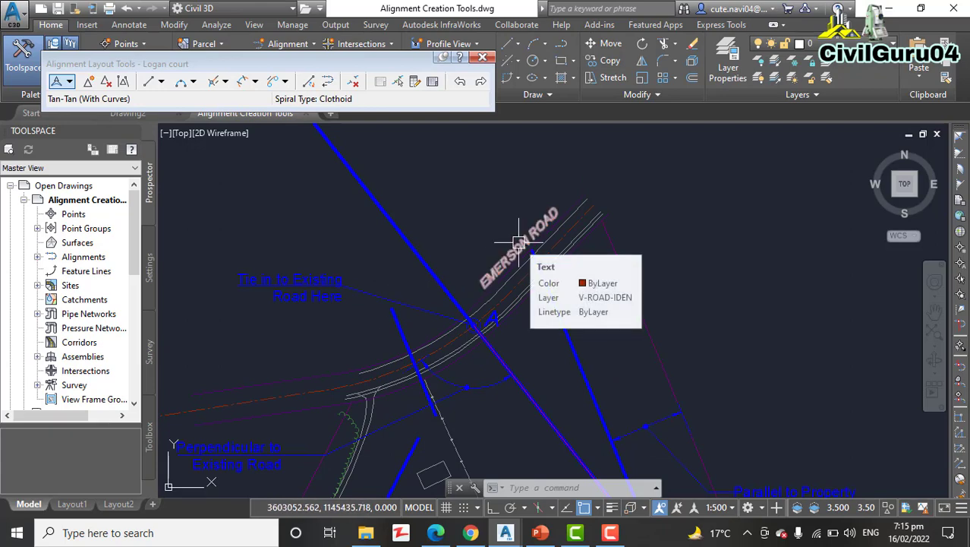
pyautogui.scroll(-4, 591, 269)
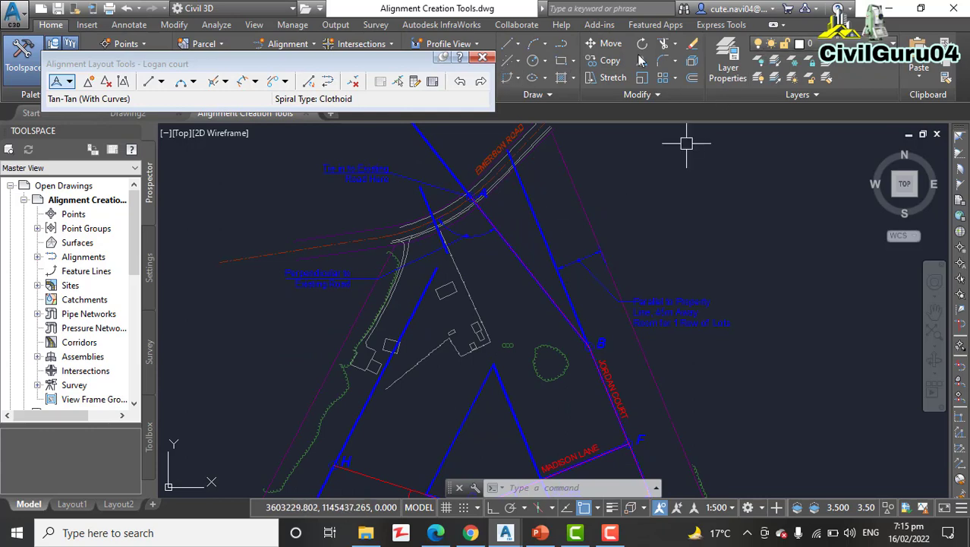
# End the Logan court layout command and its layout tools, and switch to the CivilGuru04 YouTube channel page in the browser
pyautogui.press('Escape')
pyautogui.press('Escape')
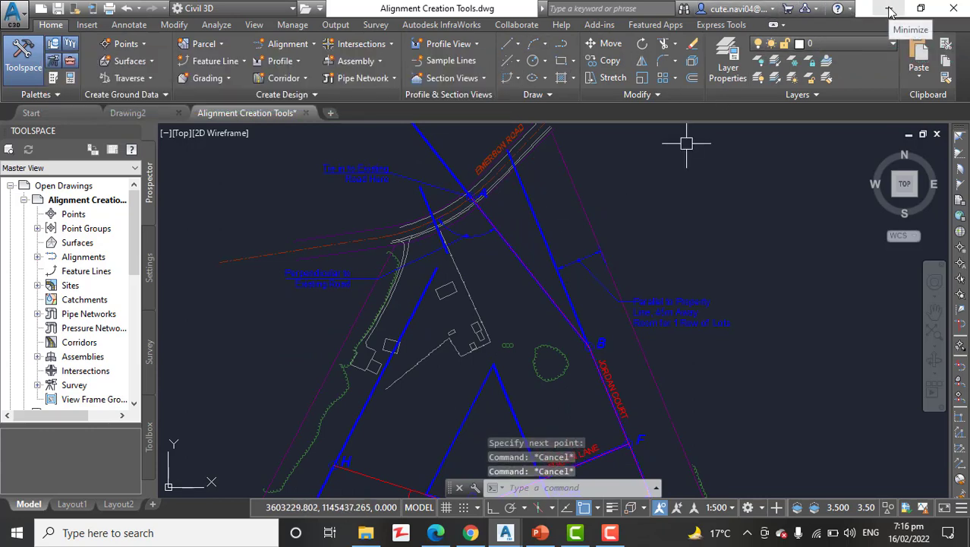
pyautogui.click(891, 12)
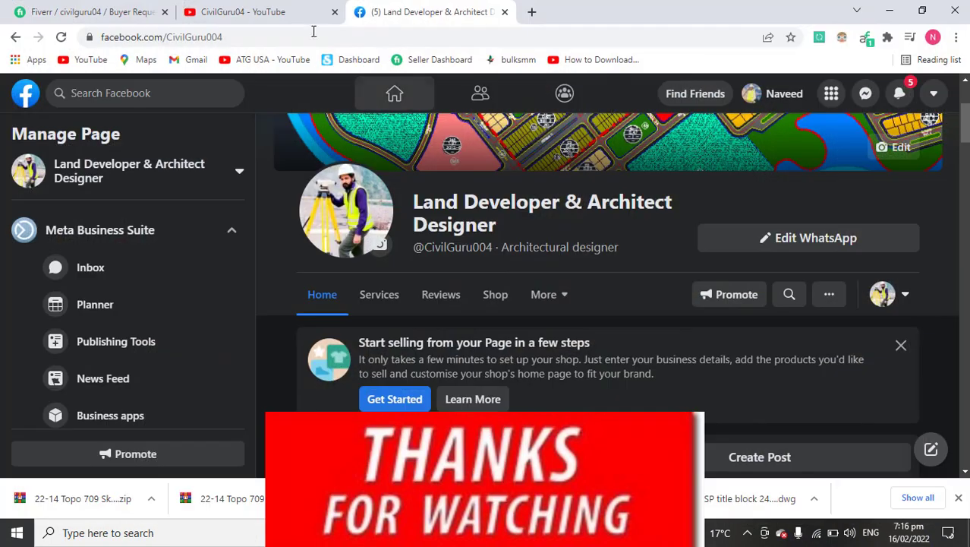
pyautogui.click(242, 11)
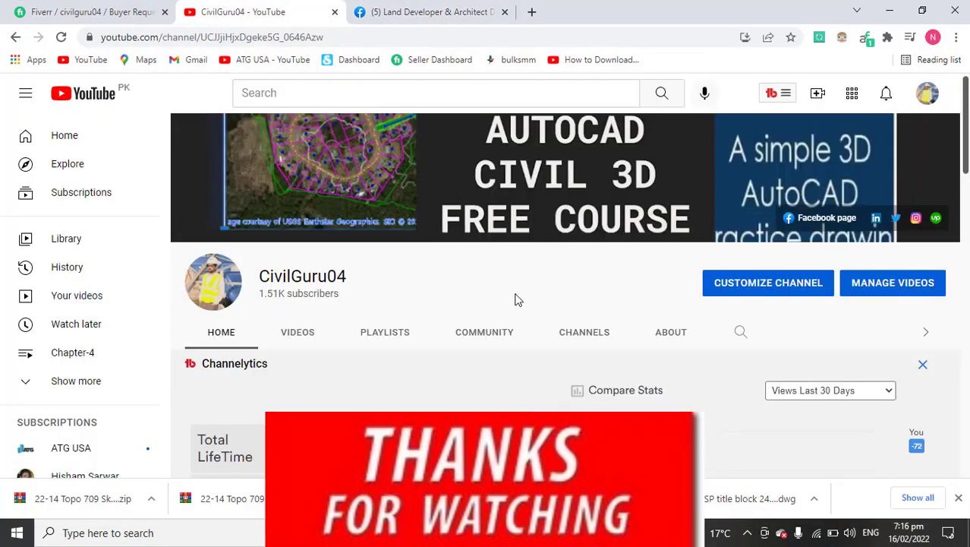